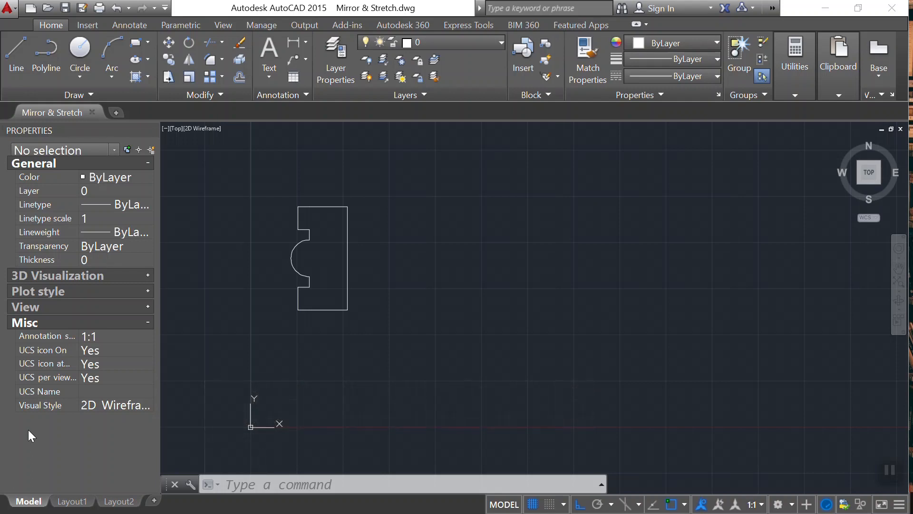
{"action": "scroll", "coordinate": [410, 269], "scroll_direction": "up", "scroll_amount": 4}
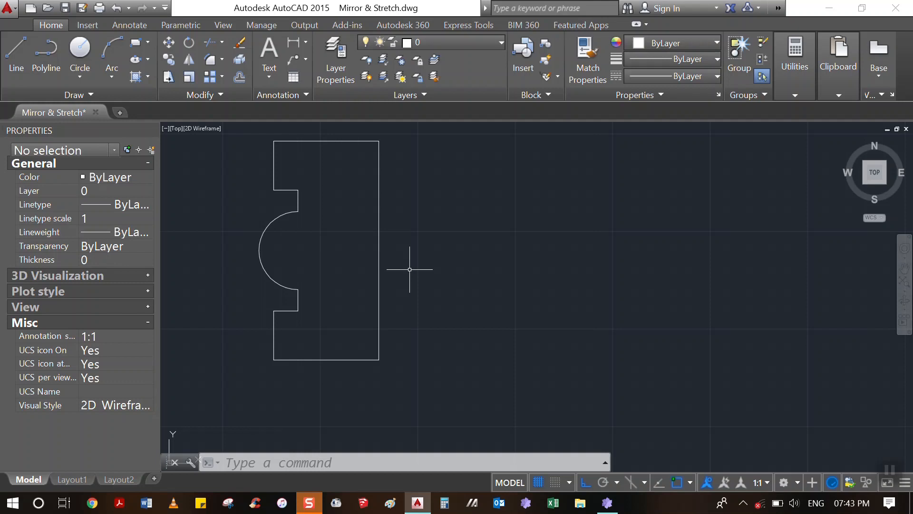
{"action": "scroll", "coordinate": [285, 246], "scroll_direction": "down", "scroll_amount": 5}
{"action": "scroll", "coordinate": [275, 195], "scroll_direction": "up", "scroll_amount": 2}
{"action": "left_click", "coordinate": [273, 184]}
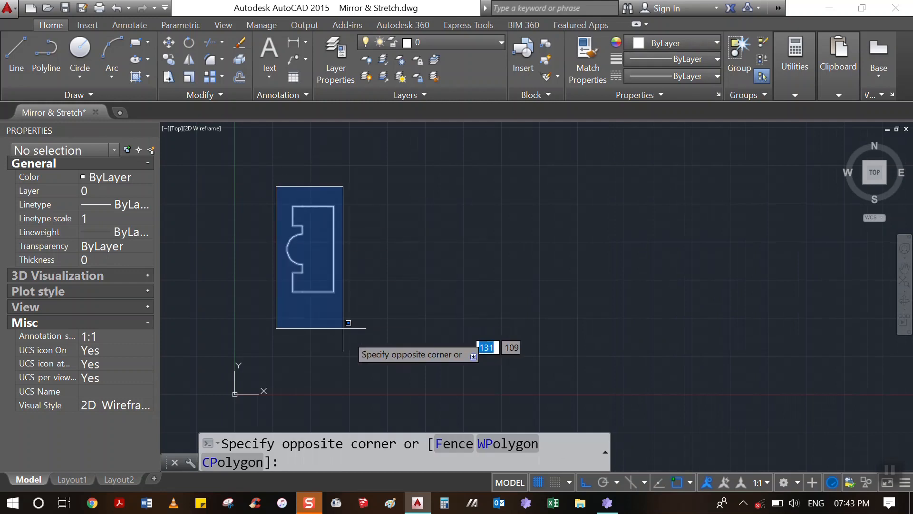
{"action": "left_click", "coordinate": [370, 335]}
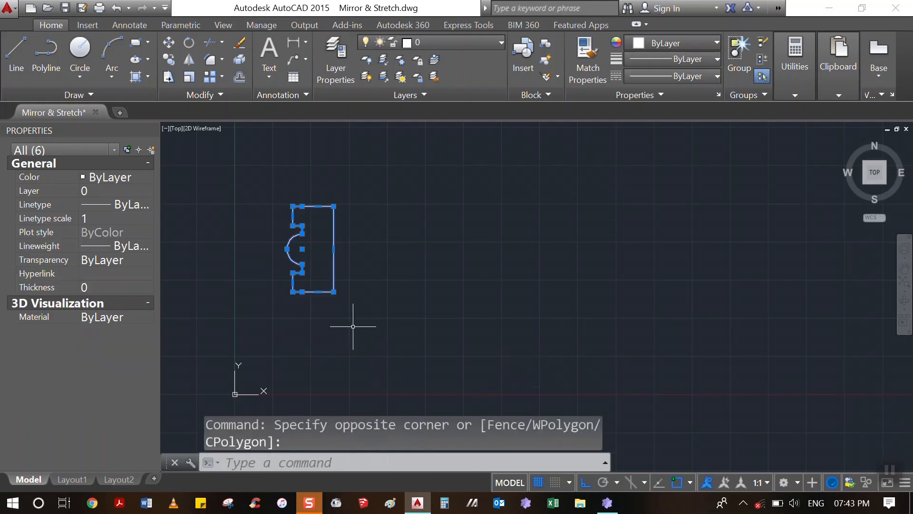
{"action": "key", "text": "Escape"}
{"action": "key", "text": "Escape"}
- Mirror the whole notched outline about a vertical line a short distance to its right, keeping the source objects
{"action": "type", "text": "mir"}
{"action": "key", "text": "Return"}
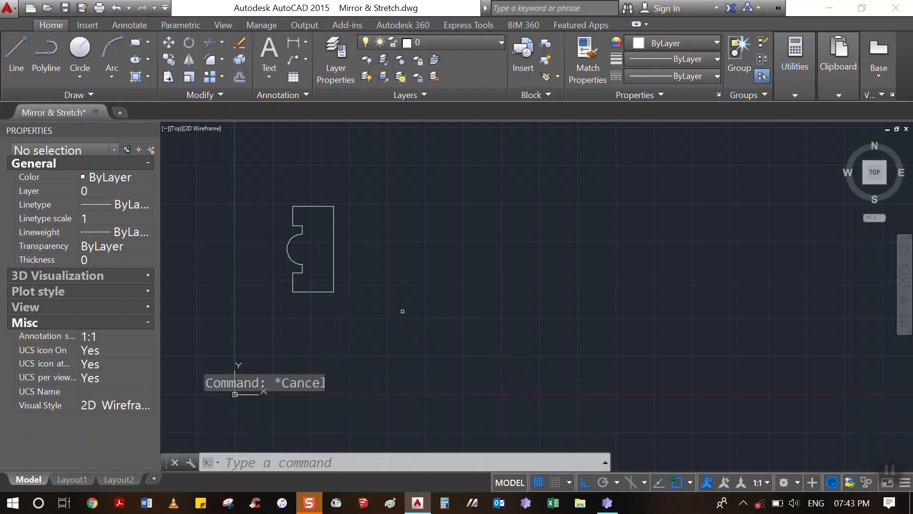
{"action": "scroll", "coordinate": [276, 239], "scroll_direction": "up", "scroll_amount": 2}
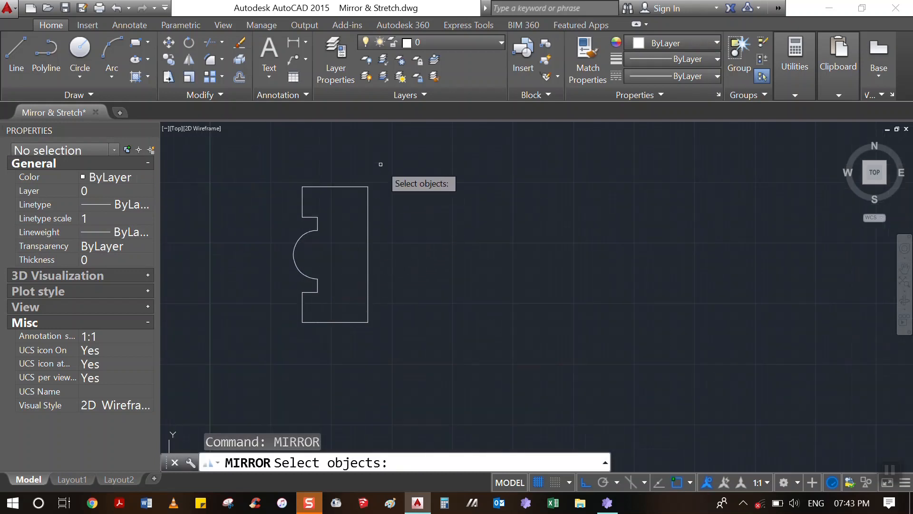
{"action": "left_click", "coordinate": [268, 150]}
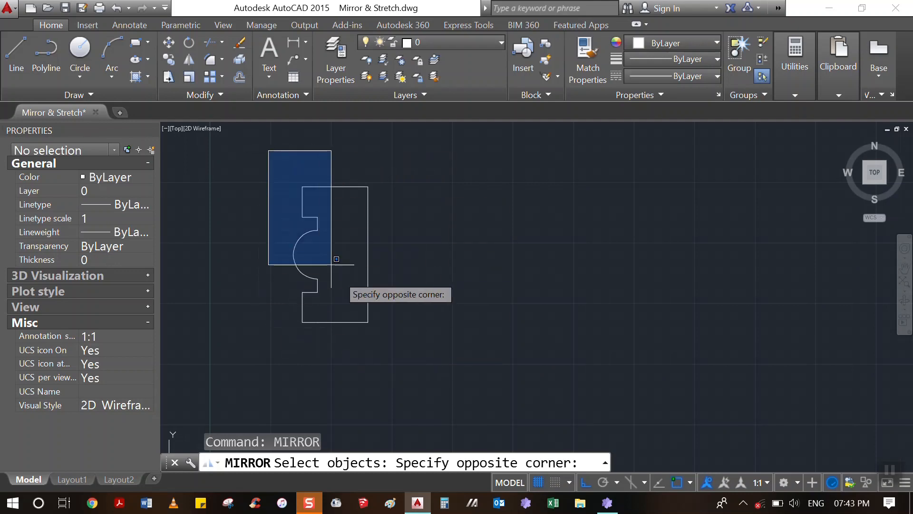
{"action": "left_click", "coordinate": [389, 337]}
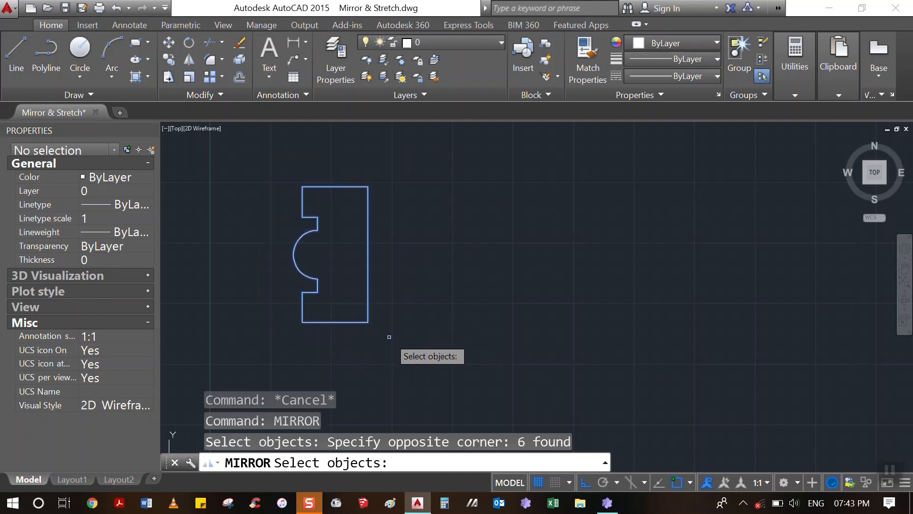
{"action": "key", "text": "Return"}
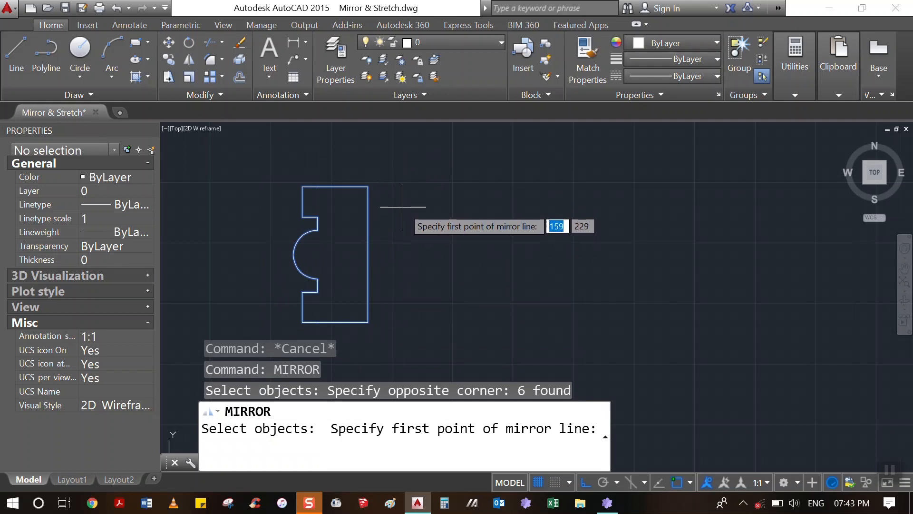
{"action": "left_click", "coordinate": [406, 171]}
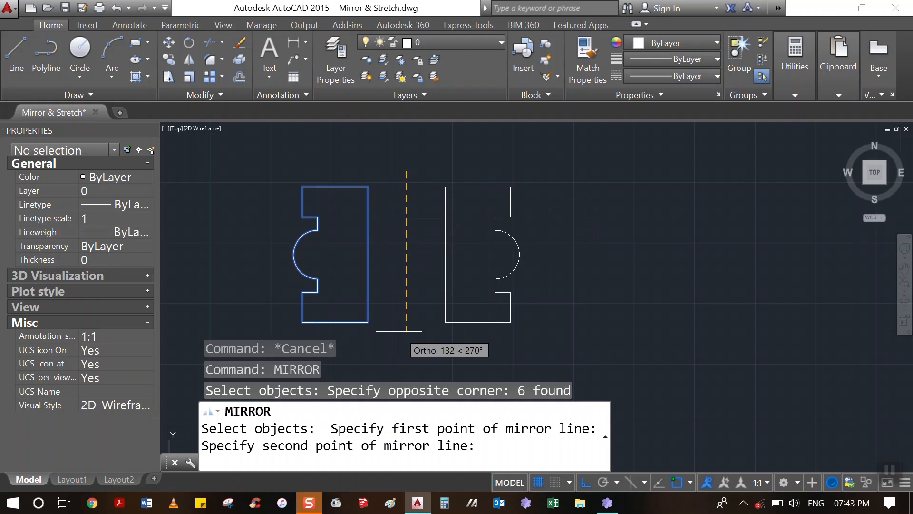
{"action": "left_click", "coordinate": [414, 342]}
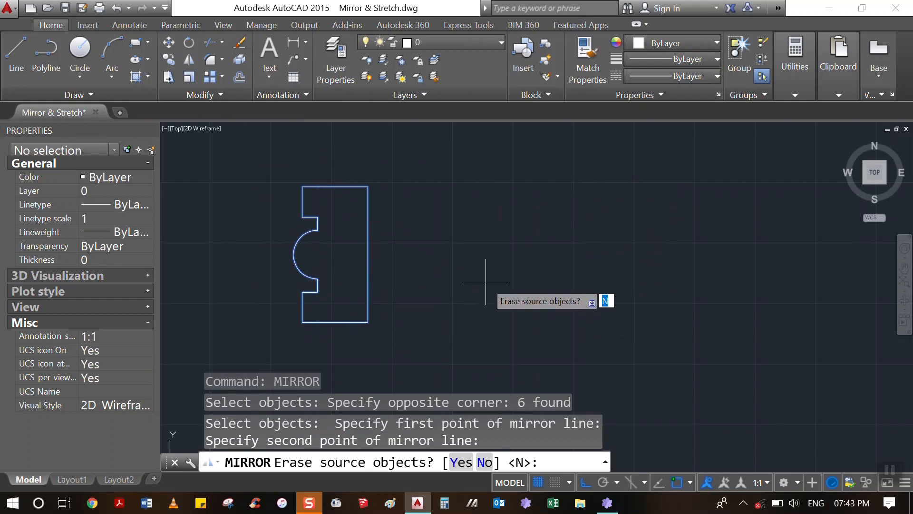
{"action": "type", "text": "n"}
{"action": "key", "text": "Return"}
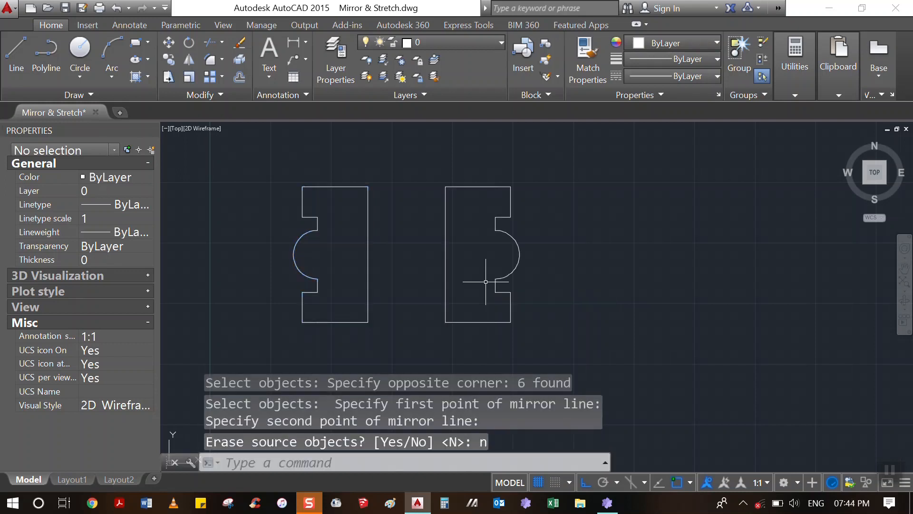
{"action": "scroll", "coordinate": [304, 205], "scroll_direction": "down", "scroll_amount": 1}
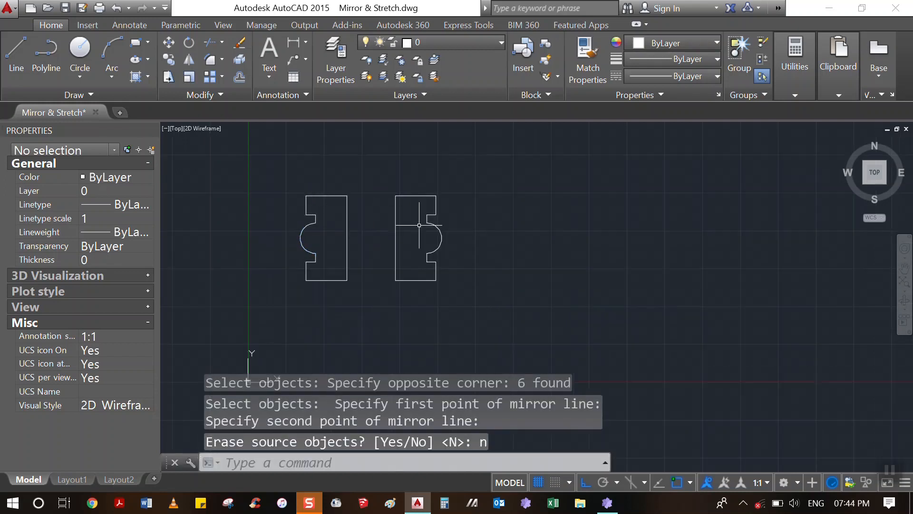
{"action": "scroll", "coordinate": [311, 265], "scroll_direction": "up", "scroll_amount": 2}
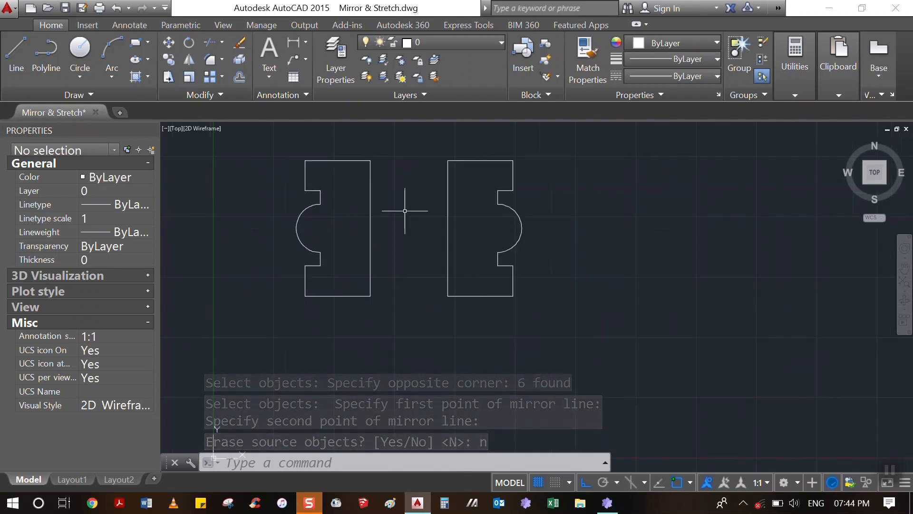
{"action": "scroll", "coordinate": [315, 229], "scroll_direction": "up", "scroll_amount": 2}
{"action": "left_click", "coordinate": [316, 228]}
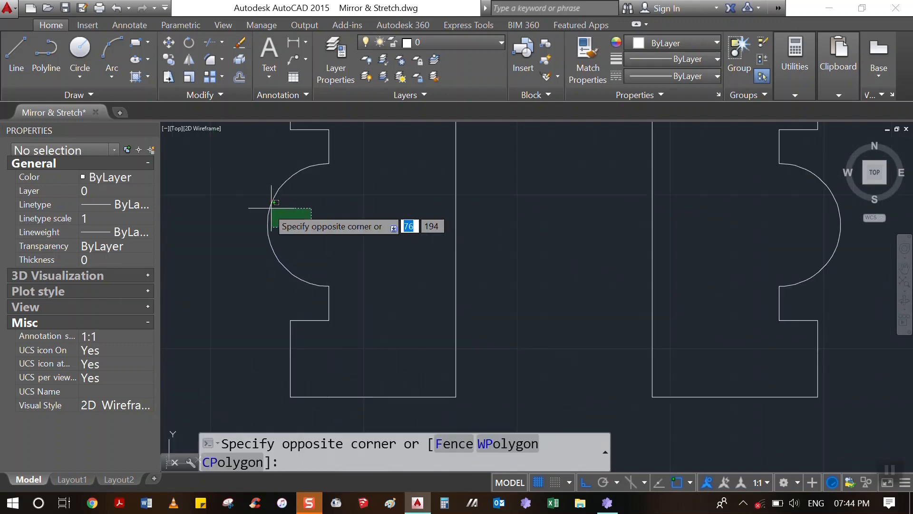
{"action": "left_click", "coordinate": [249, 198]}
{"action": "scroll", "coordinate": [368, 240], "scroll_direction": "down", "scroll_amount": 2}
{"action": "key", "text": "Escape"}
{"action": "left_click", "coordinate": [363, 297]}
{"action": "left_click", "coordinate": [305, 197]}
{"action": "key", "text": "Escape"}
{"action": "left_click", "coordinate": [313, 155]}
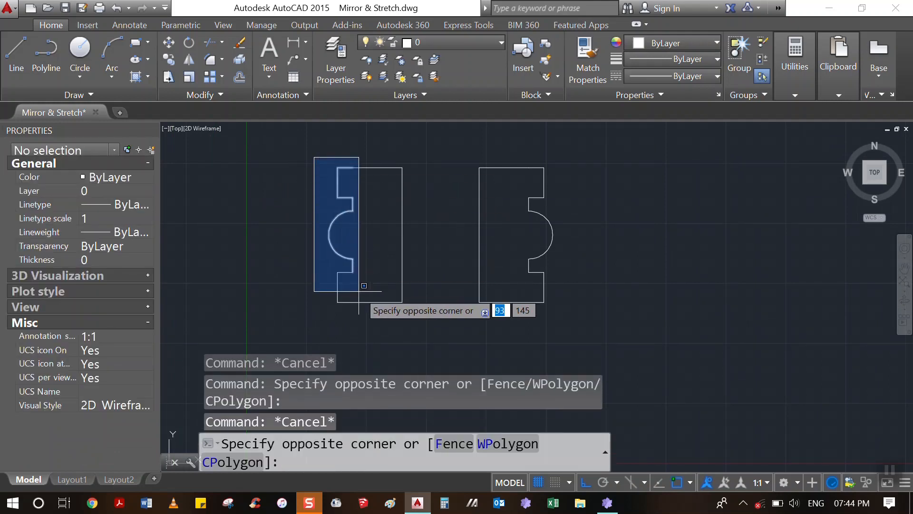
{"action": "left_click", "coordinate": [375, 317]}
{"action": "left_click", "coordinate": [316, 163]}
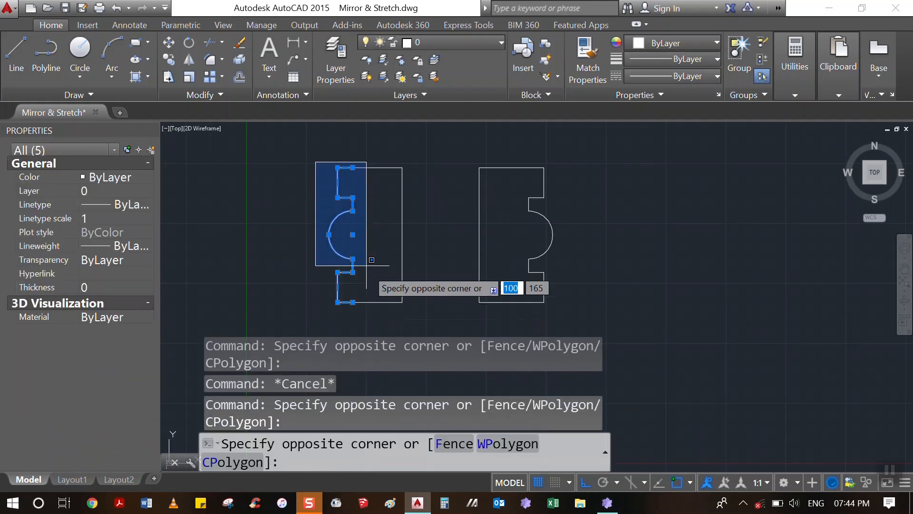
{"action": "left_click", "coordinate": [375, 321]}
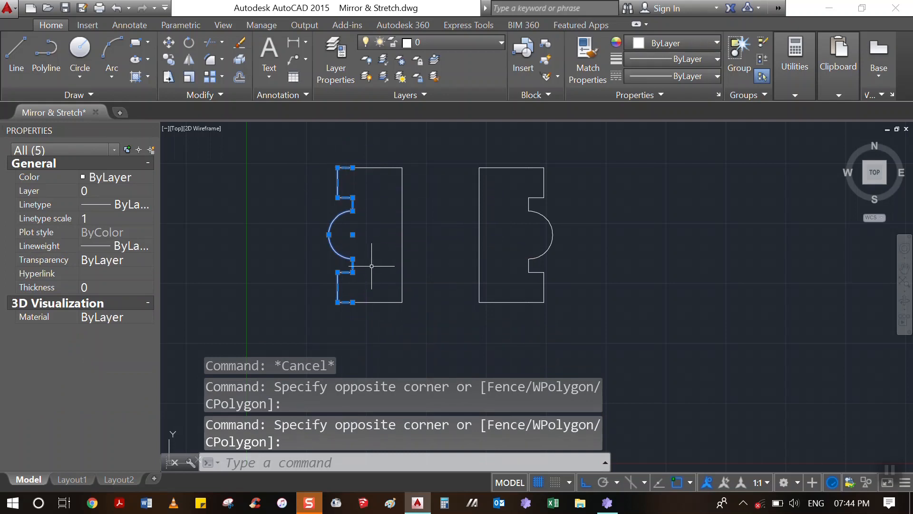
{"action": "scroll", "coordinate": [360, 306], "scroll_direction": "up", "scroll_amount": 2}
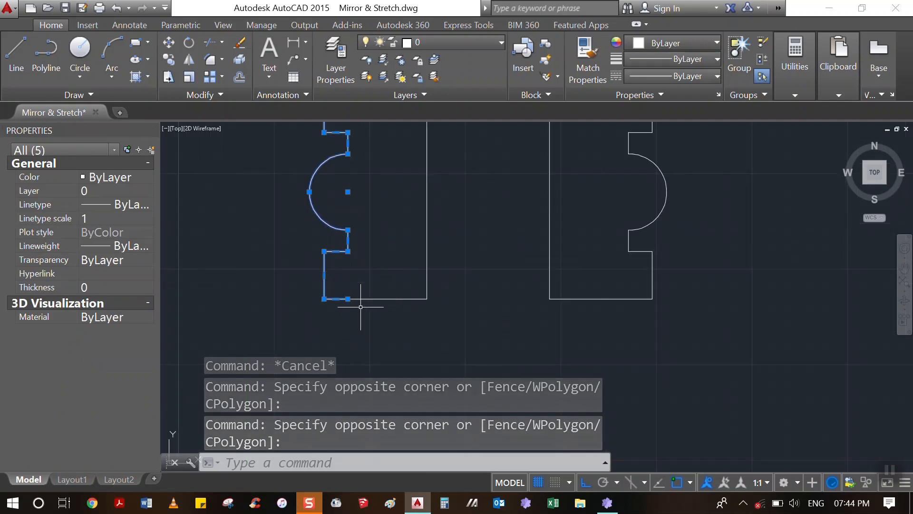
{"action": "scroll", "coordinate": [358, 307], "scroll_direction": "down", "scroll_amount": 2}
{"action": "key", "text": "Escape"}
{"action": "key", "text": "Escape"}
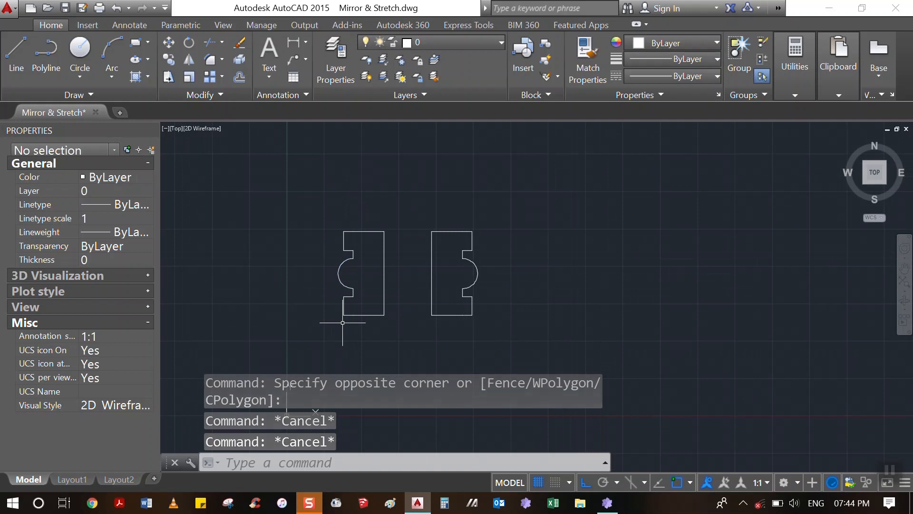
- Mirror the original shape's five left-side arc and notch segments about a vertical line through their lower inner endpoint, keeping the source objects
{"action": "type", "text": "MI"}
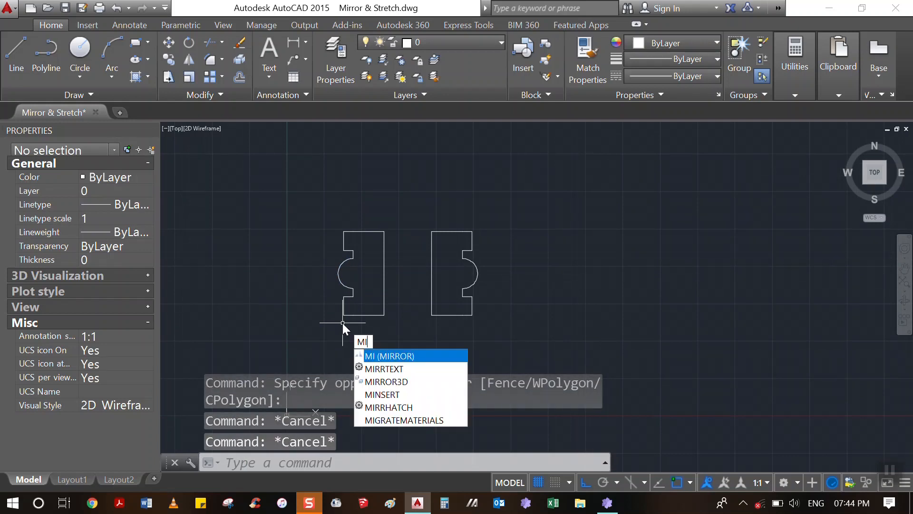
{"action": "key", "text": "Return"}
{"action": "scroll", "coordinate": [342, 322], "scroll_direction": "up", "scroll_amount": 4}
{"action": "scroll", "coordinate": [349, 261], "scroll_direction": "down", "scroll_amount": 2}
{"action": "left_click", "coordinate": [317, 146]}
{"action": "left_click", "coordinate": [381, 327]}
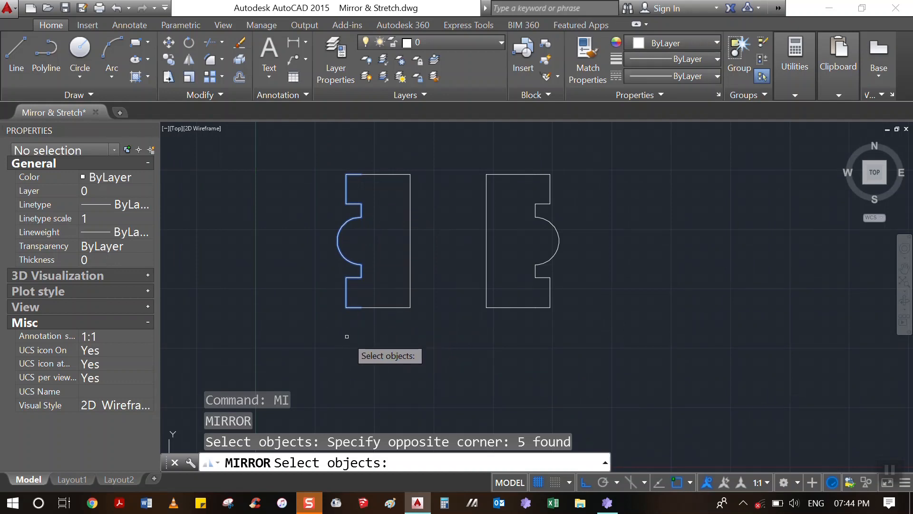
{"action": "key", "text": "Return"}
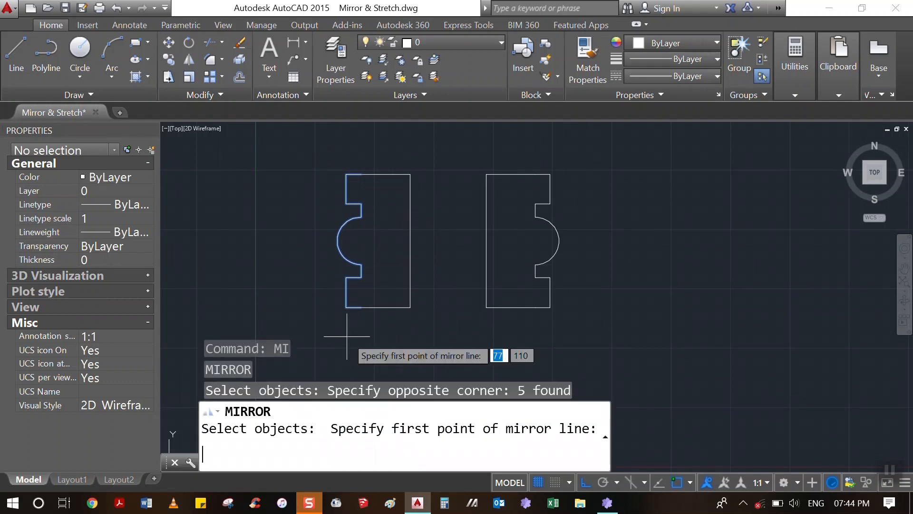
{"action": "scroll", "coordinate": [365, 311], "scroll_direction": "up", "scroll_amount": 2}
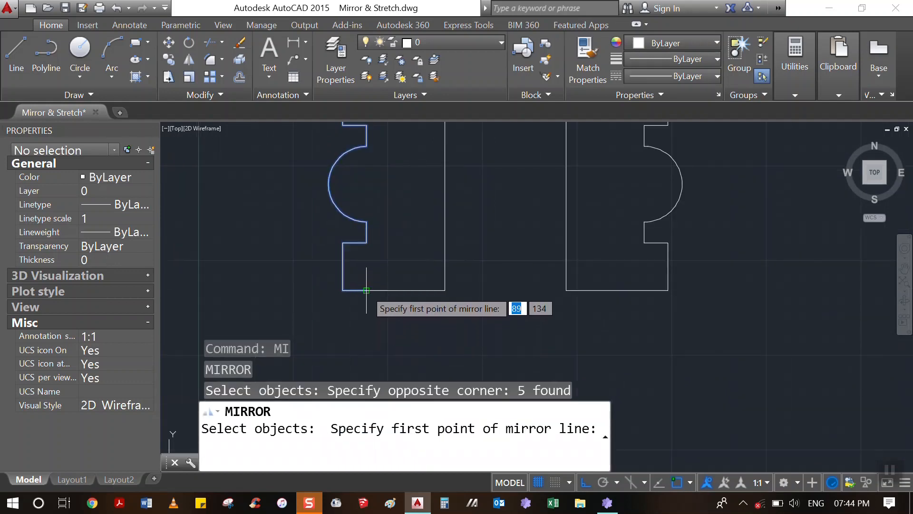
{"action": "left_click", "coordinate": [367, 290]}
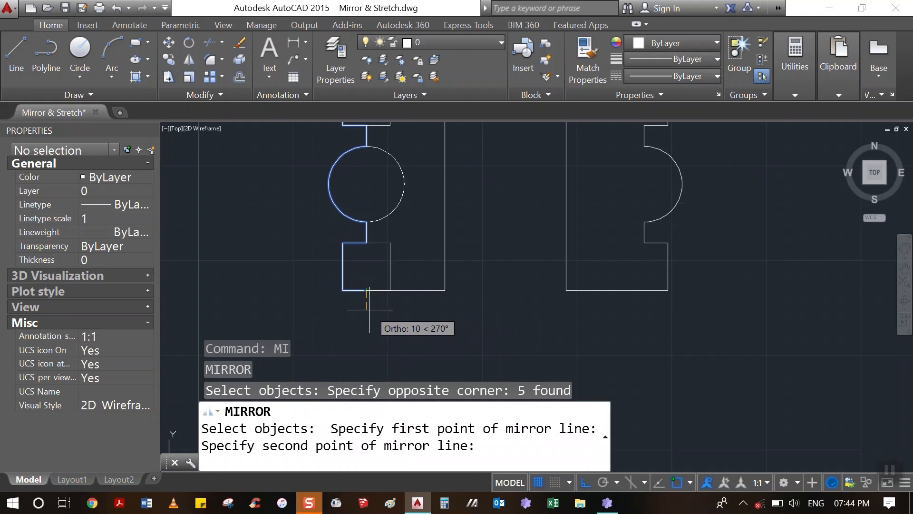
{"action": "left_click", "coordinate": [369, 343]}
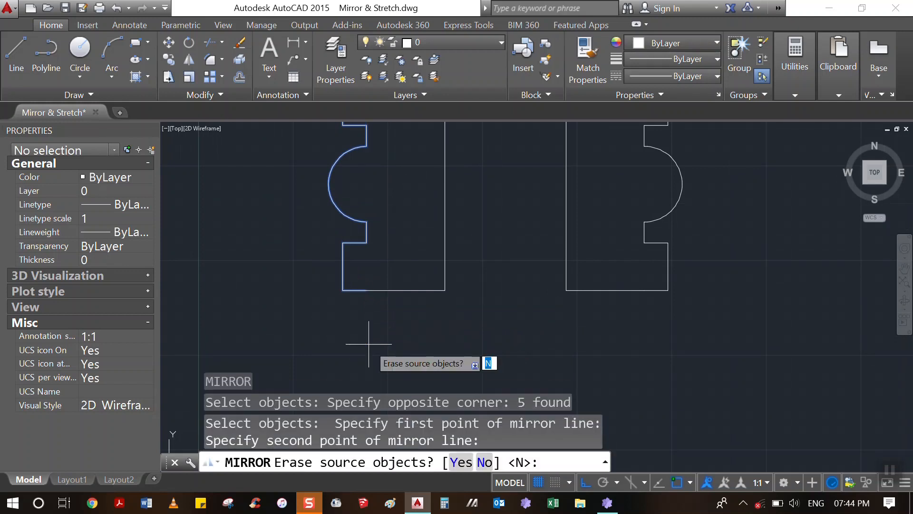
{"action": "type", "text": "n"}
{"action": "key", "text": "Return"}
{"action": "scroll", "coordinate": [369, 343], "scroll_direction": "down", "scroll_amount": 3}
{"action": "scroll", "coordinate": [346, 326], "scroll_direction": "up", "scroll_amount": 3}
{"action": "scroll", "coordinate": [351, 179], "scroll_direction": "down", "scroll_amount": 2}
{"action": "left_click", "coordinate": [345, 174]}
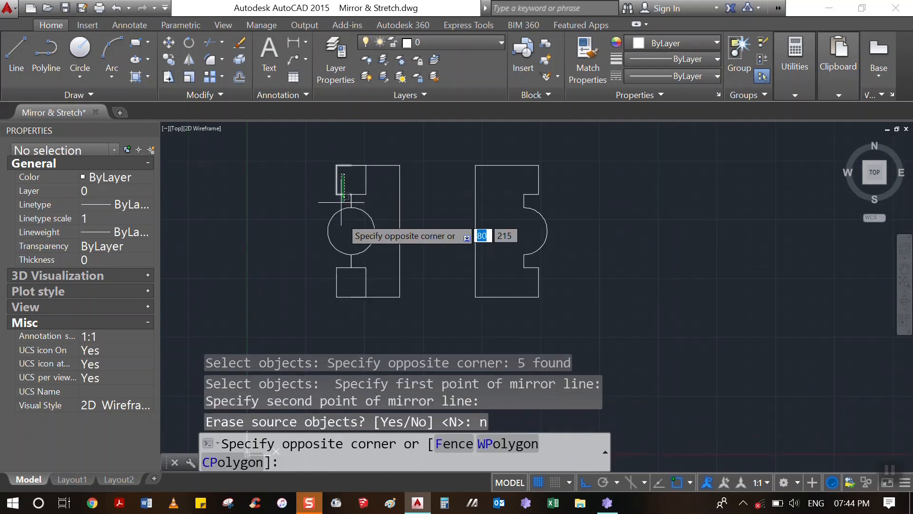
{"action": "left_click", "coordinate": [336, 283]}
{"action": "key", "text": "Escape"}
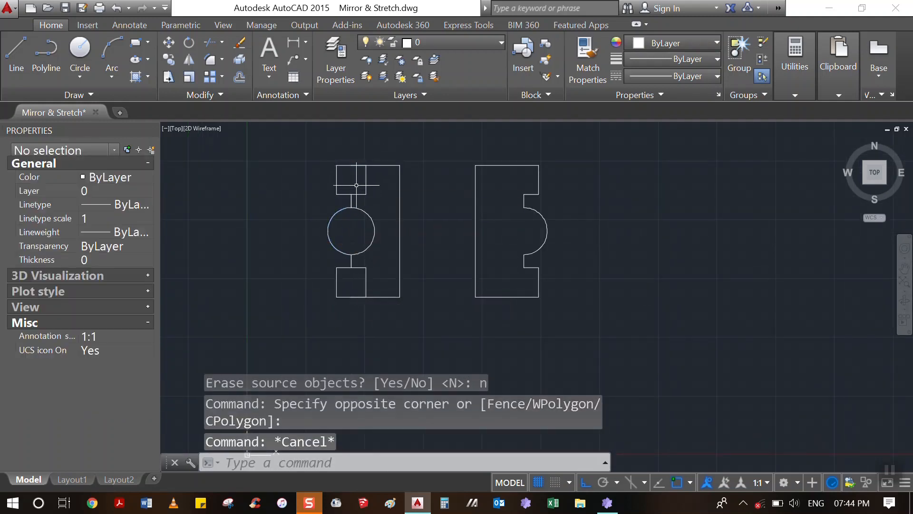
{"action": "left_click", "coordinate": [357, 183]}
{"action": "left_click", "coordinate": [373, 287]}
{"action": "left_click", "coordinate": [376, 285]}
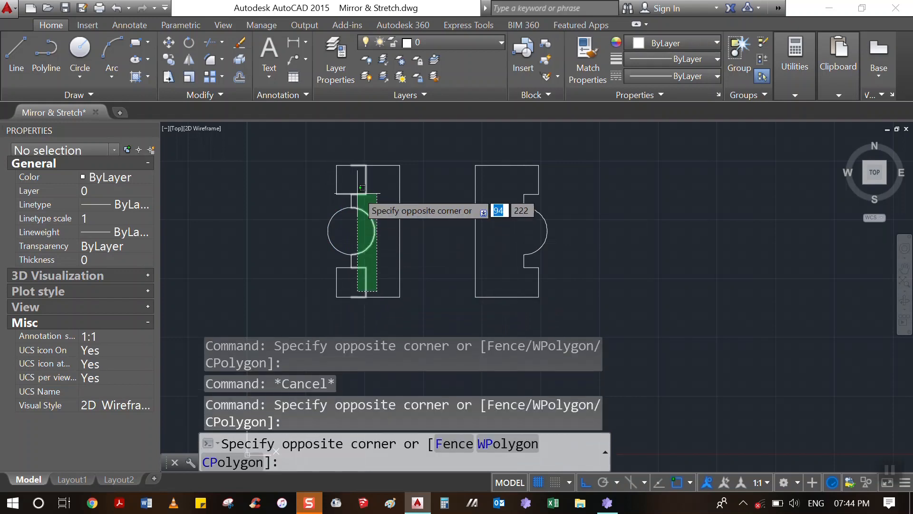
{"action": "left_click", "coordinate": [363, 189]}
{"action": "scroll", "coordinate": [365, 189], "scroll_direction": "down", "scroll_amount": 2}
{"action": "key", "text": "Escape"}
- Delete the three-sided polyline on the right side of the original shape
{"action": "left_click", "coordinate": [407, 218]}
{"action": "left_click", "coordinate": [383, 214]}
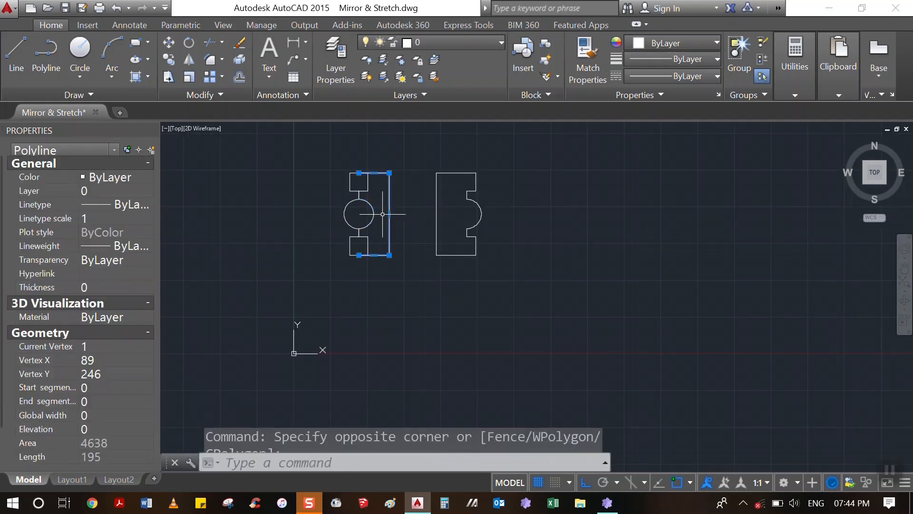
{"action": "key", "text": "Delete"}
- Draw a horizontal line just above the two shapes, extending slightly beyond both of their outer sides
{"action": "scroll", "coordinate": [383, 214], "scroll_direction": "down", "scroll_amount": 1}
{"action": "scroll", "coordinate": [361, 219], "scroll_direction": "up", "scroll_amount": 1}
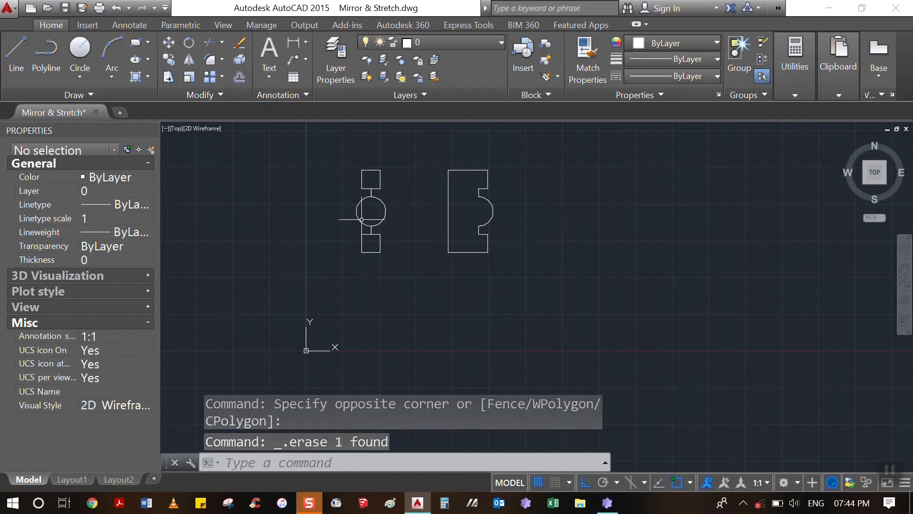
{"action": "type", "text": "l"}
{"action": "key", "text": "Return"}
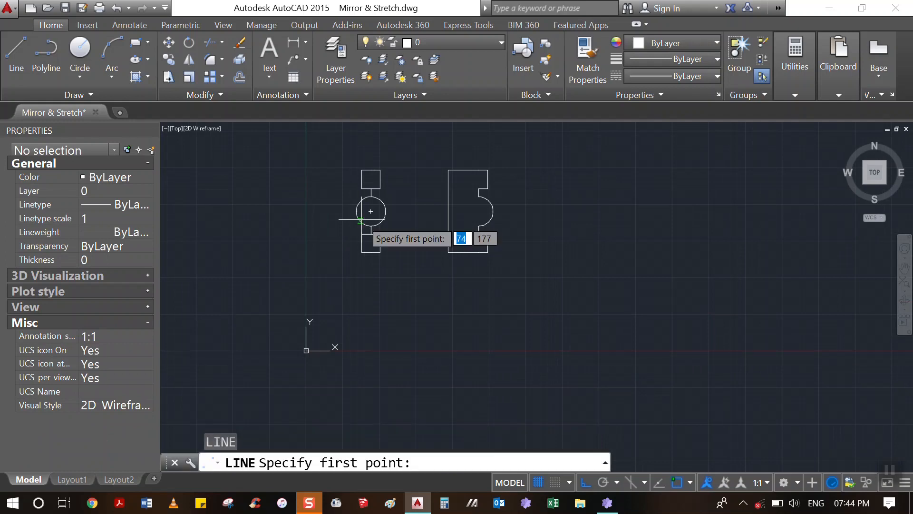
{"action": "scroll", "coordinate": [359, 245], "scroll_direction": "down", "scroll_amount": 1}
{"action": "scroll", "coordinate": [414, 190], "scroll_direction": "up", "scroll_amount": 1}
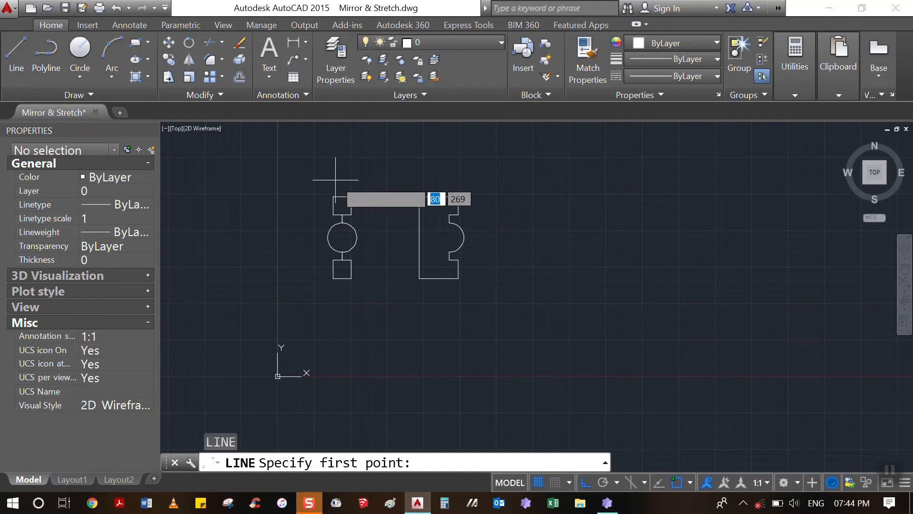
{"action": "left_click", "coordinate": [328, 186]}
{"action": "left_click", "coordinate": [472, 174]}
{"action": "key", "text": "Escape"}
{"action": "scroll", "coordinate": [408, 181], "scroll_direction": "down", "scroll_amount": 1}
{"action": "scroll", "coordinate": [414, 168], "scroll_direction": "up", "scroll_amount": 1}
{"action": "left_click", "coordinate": [432, 151]}
{"action": "left_click", "coordinate": [418, 183]}
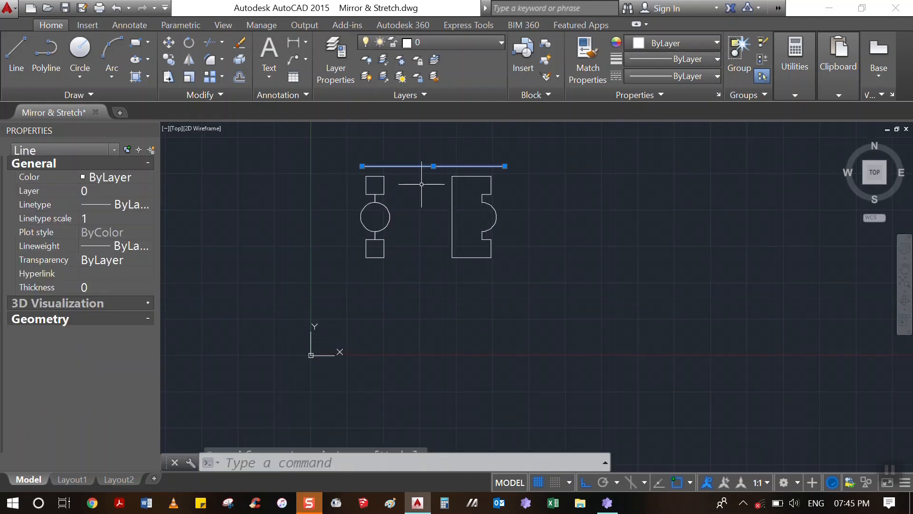
{"action": "key", "text": "Escape"}
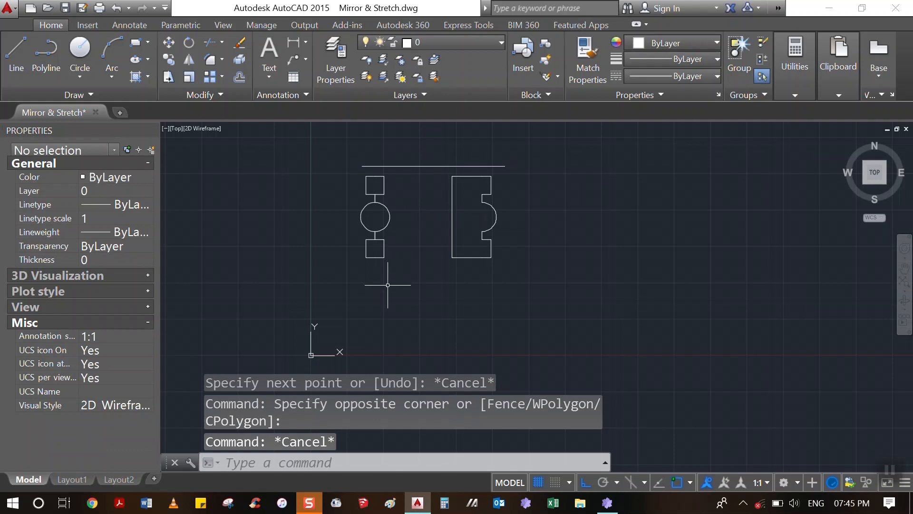
- Mirror the upper horizontal line about a horizontal axis through the midpoint of the right shape's long vertical edge, keeping the source line
{"action": "type", "text": "mi"}
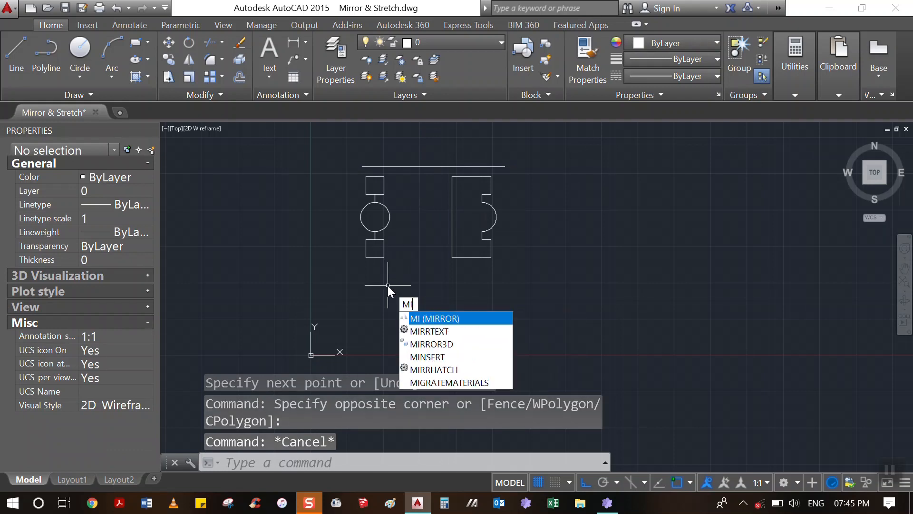
{"action": "key", "text": "Return"}
{"action": "left_click", "coordinate": [431, 151]}
{"action": "left_click", "coordinate": [416, 184]}
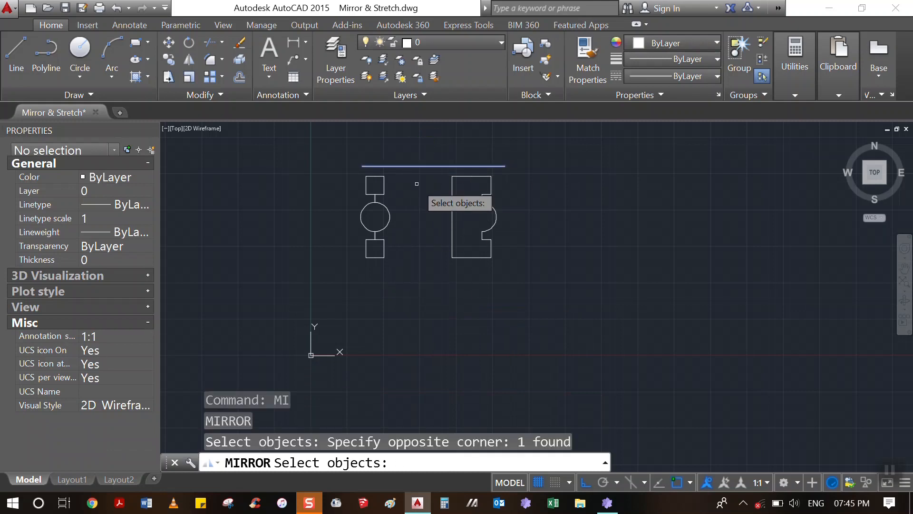
{"action": "key", "text": "Return"}
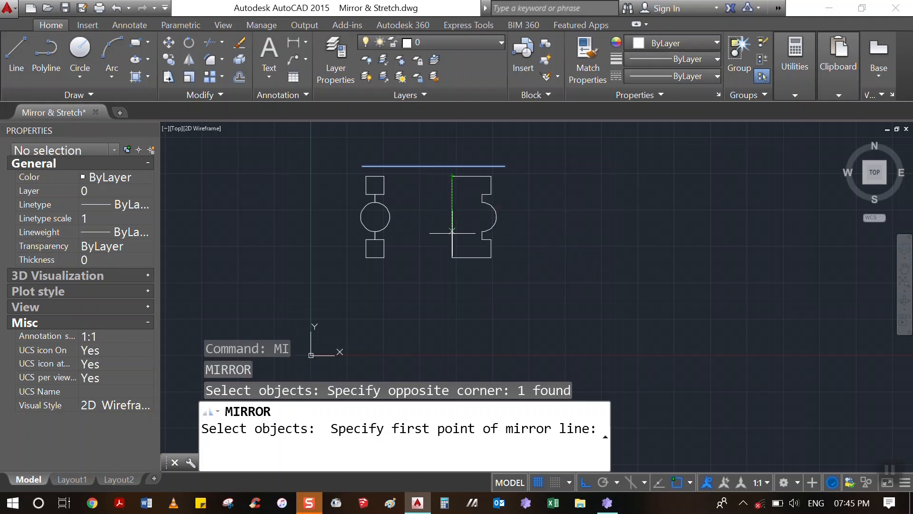
{"action": "left_click", "coordinate": [452, 216]}
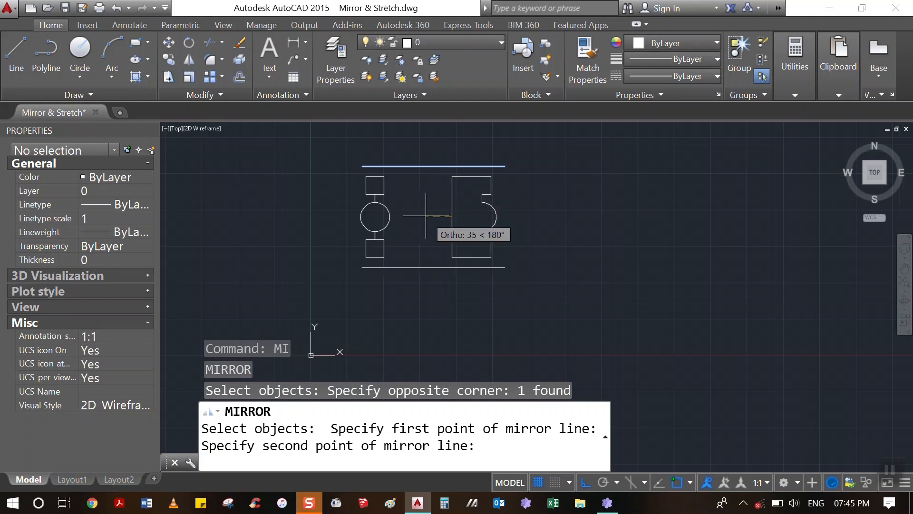
{"action": "left_click", "coordinate": [408, 215]}
{"action": "type", "text": "n"}
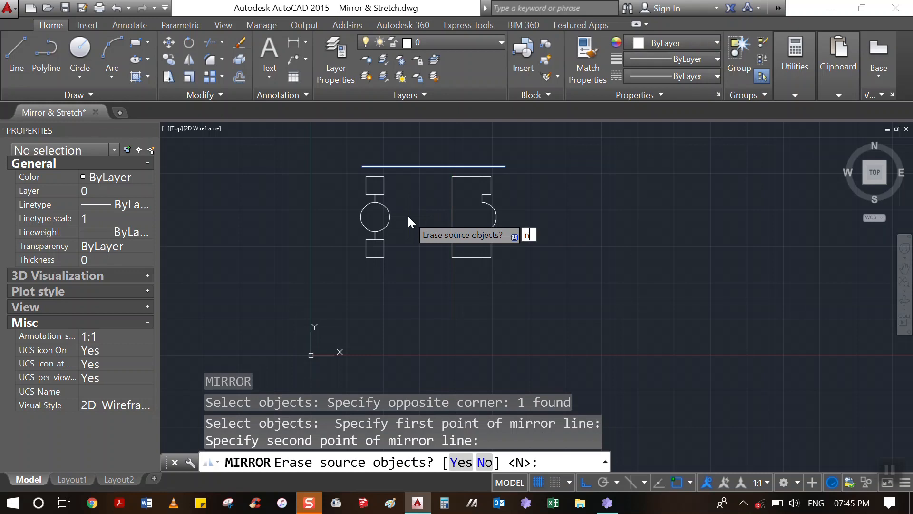
{"action": "key", "text": "Return"}
- Examine the two horizontal lines and the right-hand notched shape by selecting each in turn and clearing the selection
{"action": "scroll", "coordinate": [419, 252], "scroll_direction": "up", "scroll_amount": 1}
{"action": "scroll", "coordinate": [426, 188], "scroll_direction": "down", "scroll_amount": 1}
{"action": "left_click", "coordinate": [423, 161]}
{"action": "left_click", "coordinate": [419, 167]}
{"action": "key", "text": "Escape"}
{"action": "left_click", "coordinate": [432, 265]}
{"action": "left_click", "coordinate": [420, 257]}
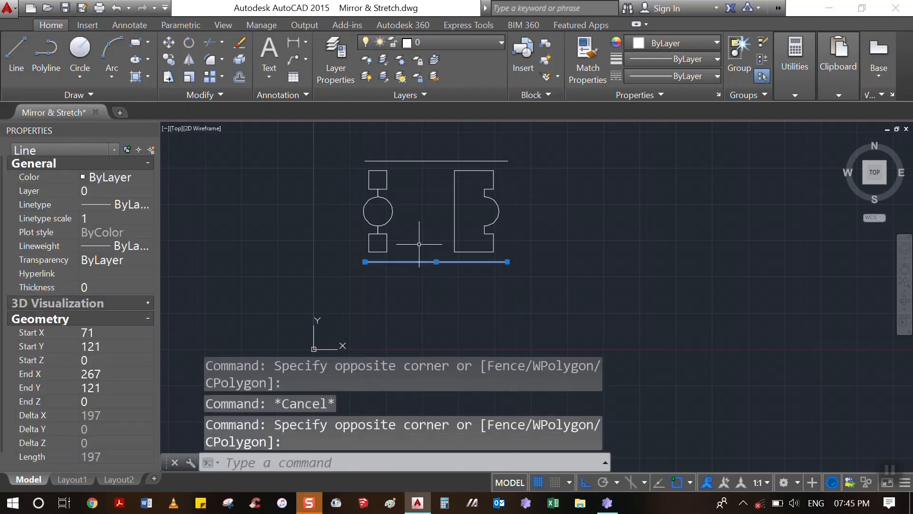
{"action": "key", "text": "Escape"}
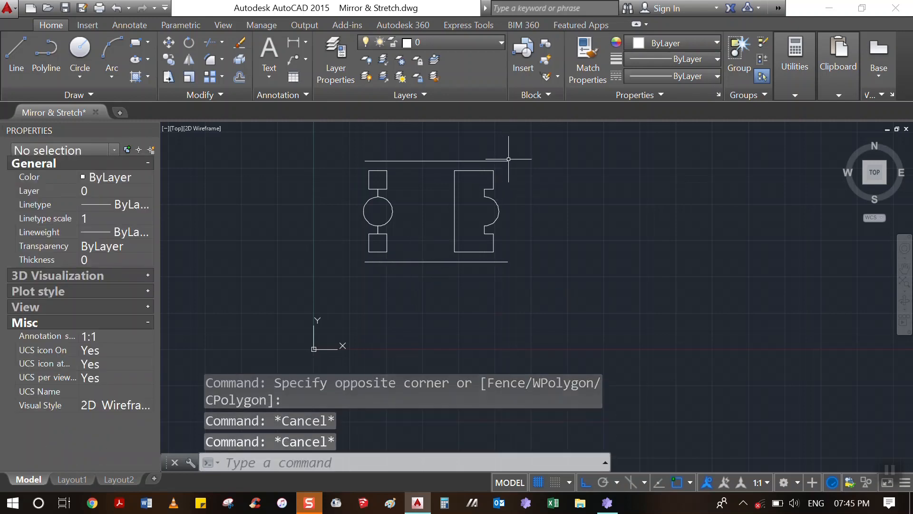
{"action": "left_click", "coordinate": [450, 143]}
{"action": "left_click", "coordinate": [502, 260]}
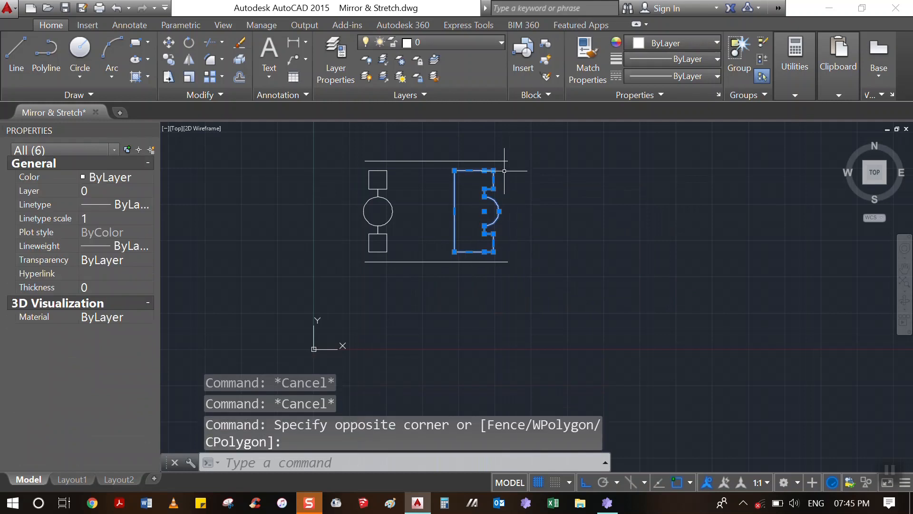
{"action": "scroll", "coordinate": [400, 203], "scroll_direction": "down", "scroll_amount": 2}
{"action": "scroll", "coordinate": [441, 176], "scroll_direction": "up", "scroll_amount": 4}
{"action": "key", "text": "Escape"}
{"action": "key", "text": "Escape"}
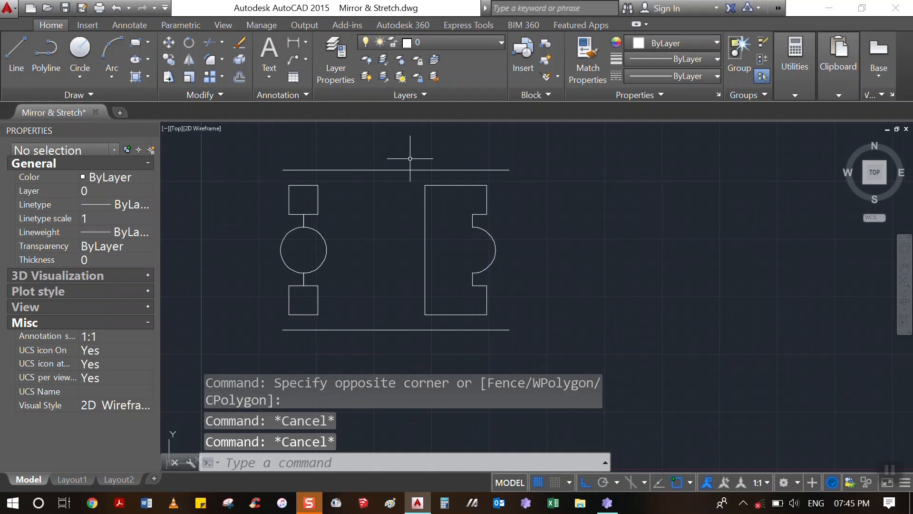
- Mirror the right-hand notched shape about the vertical line through the right endpoints of both horizontal lines, erasing the source objects
{"action": "type", "text": "mi"}
{"action": "key", "text": "Return"}
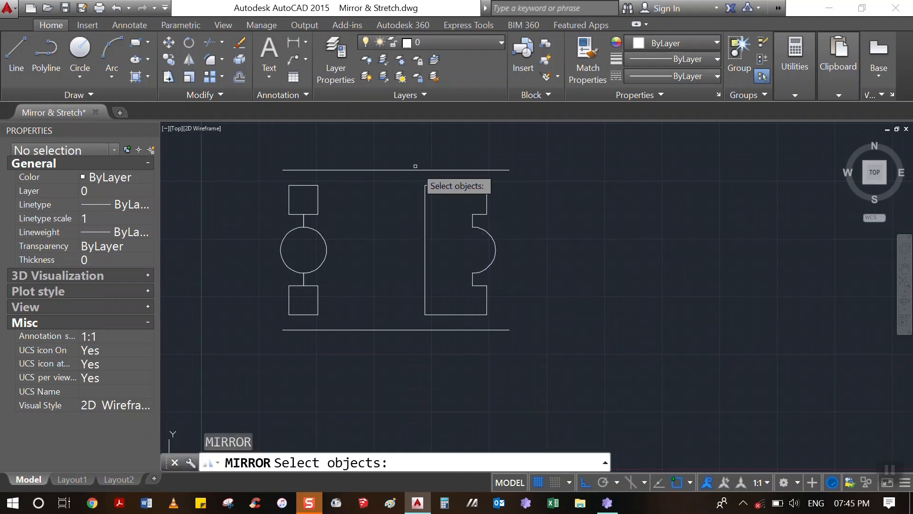
{"action": "left_click", "coordinate": [409, 152]}
{"action": "left_click", "coordinate": [497, 340]}
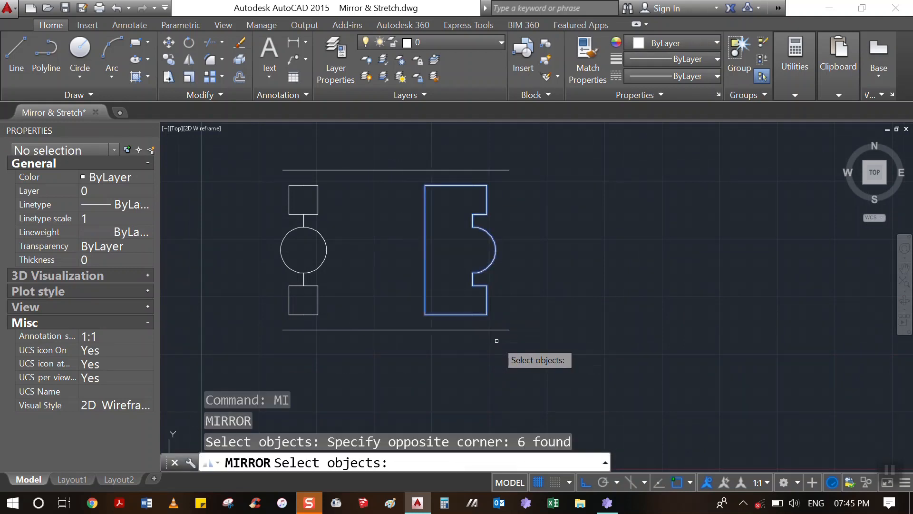
{"action": "key", "text": "Return"}
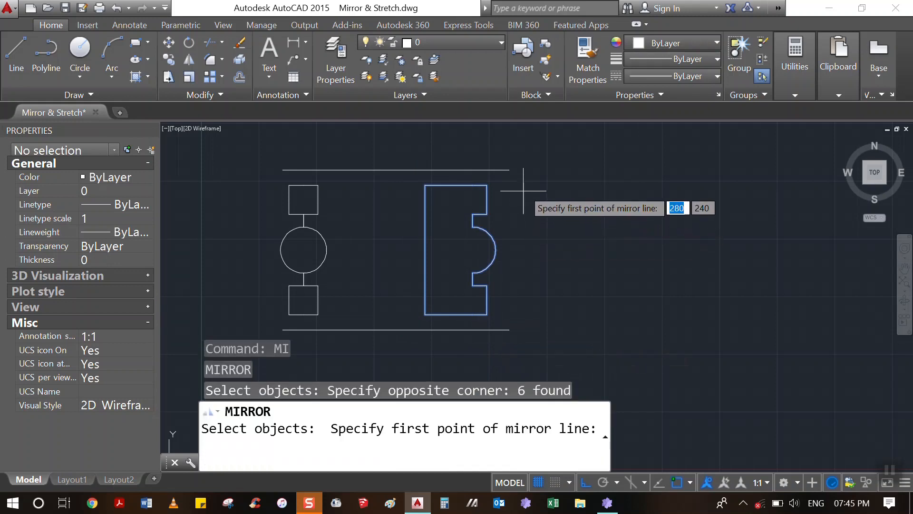
{"action": "left_click", "coordinate": [509, 170]}
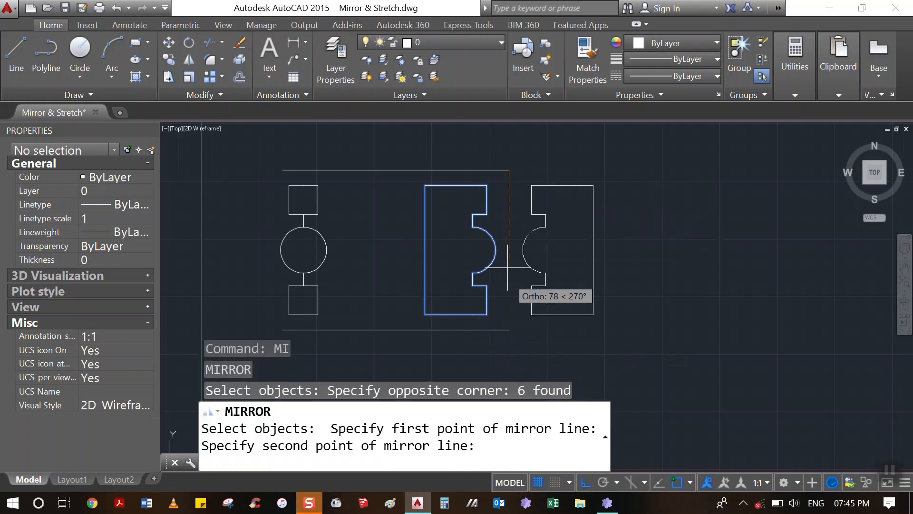
{"action": "left_click", "coordinate": [509, 329]}
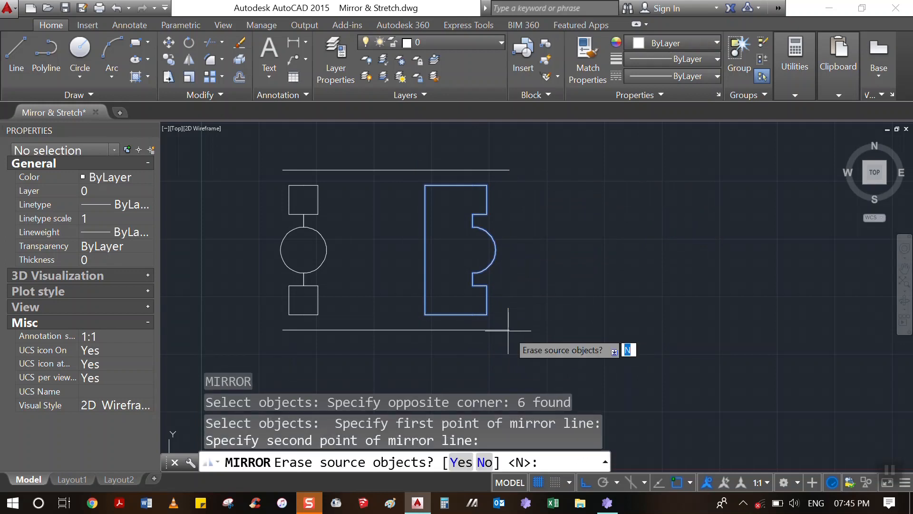
{"action": "key", "text": "Return"}
{"action": "key", "text": "Return"}
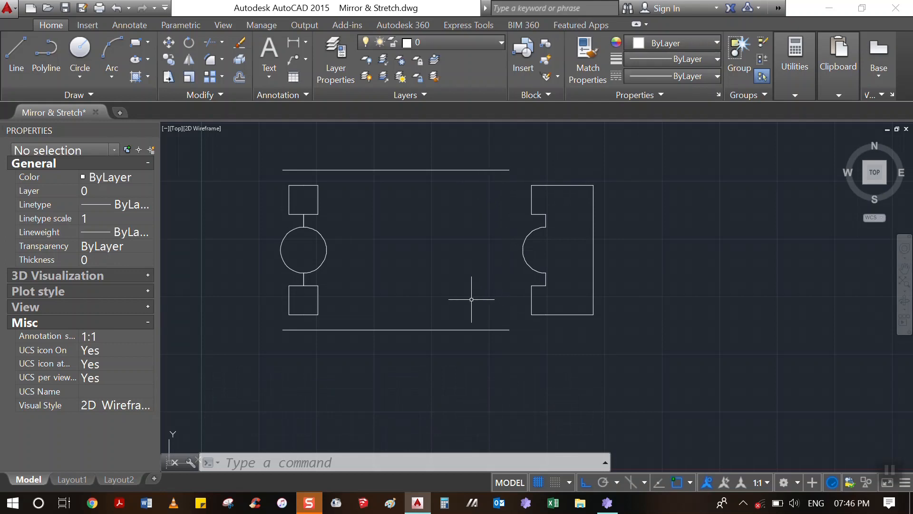
- Examine the flipped notched shape and its three-sided polyline by selecting them and clearing the selection
{"action": "scroll", "coordinate": [399, 264], "scroll_direction": "down", "scroll_amount": 5}
{"action": "scroll", "coordinate": [526, 289], "scroll_direction": "up", "scroll_amount": 5}
{"action": "scroll", "coordinate": [411, 273], "scroll_direction": "down", "scroll_amount": 2}
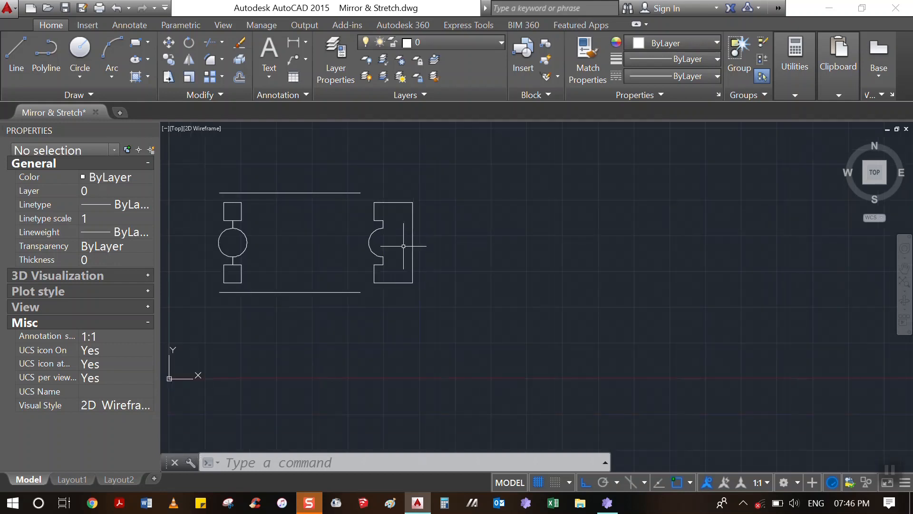
{"action": "left_click", "coordinate": [369, 188]}
{"action": "left_click", "coordinate": [460, 327]}
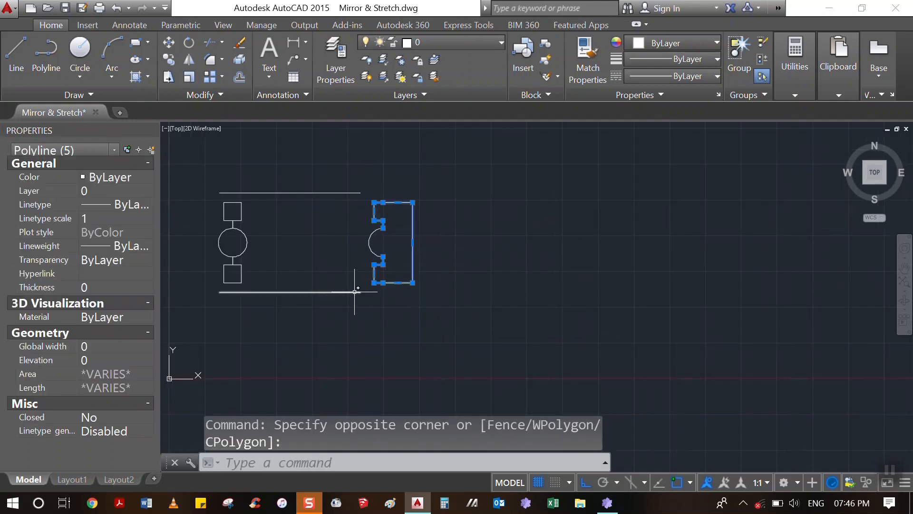
{"action": "scroll", "coordinate": [361, 252], "scroll_direction": "up", "scroll_amount": 2}
{"action": "key", "text": "Escape"}
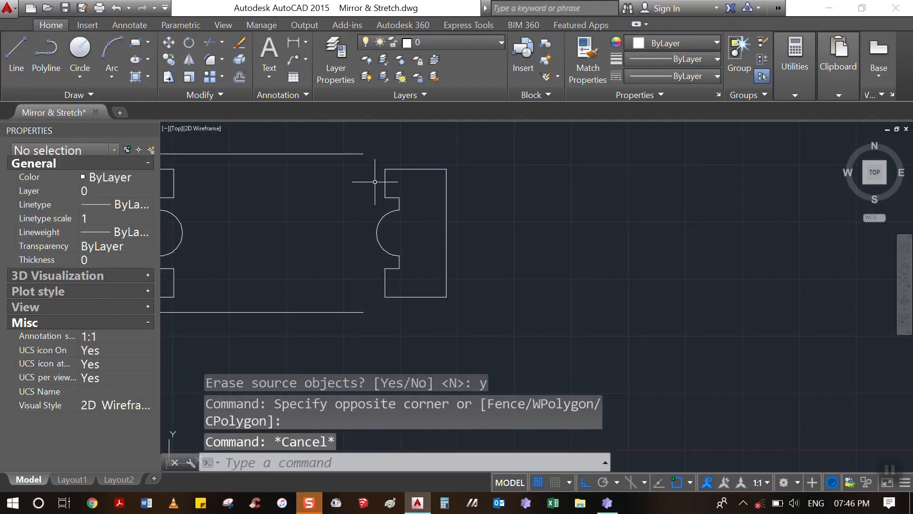
{"action": "left_click", "coordinate": [374, 153]}
{"action": "left_click", "coordinate": [473, 320]}
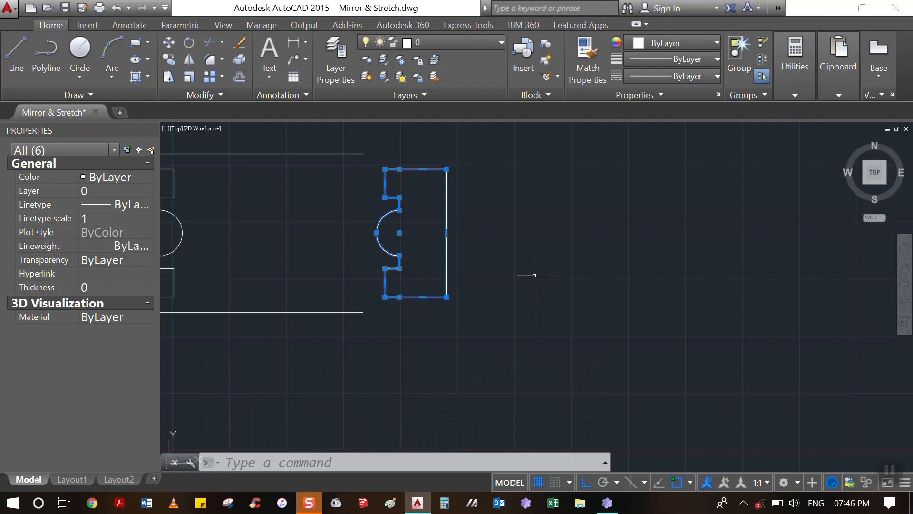
{"action": "scroll", "coordinate": [533, 216], "scroll_direction": "down", "scroll_amount": 1}
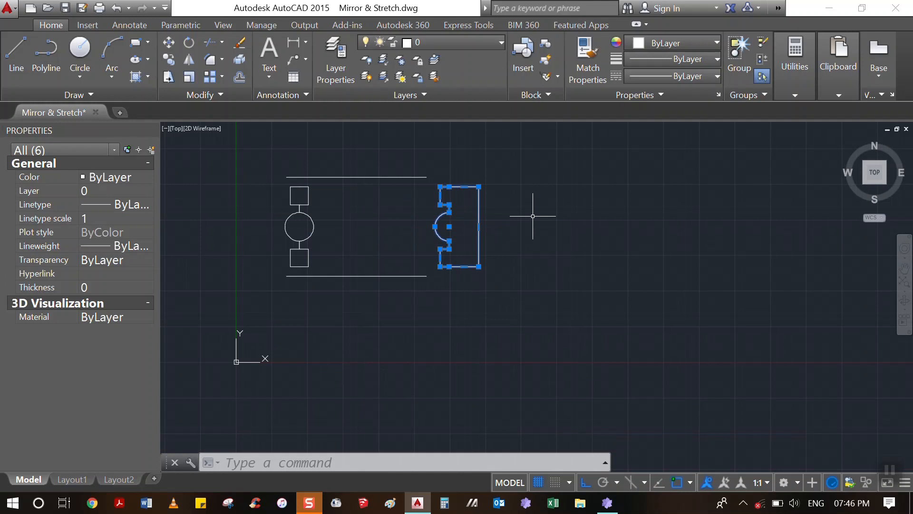
{"action": "key", "text": "Escape"}
{"action": "key", "text": "Escape"}
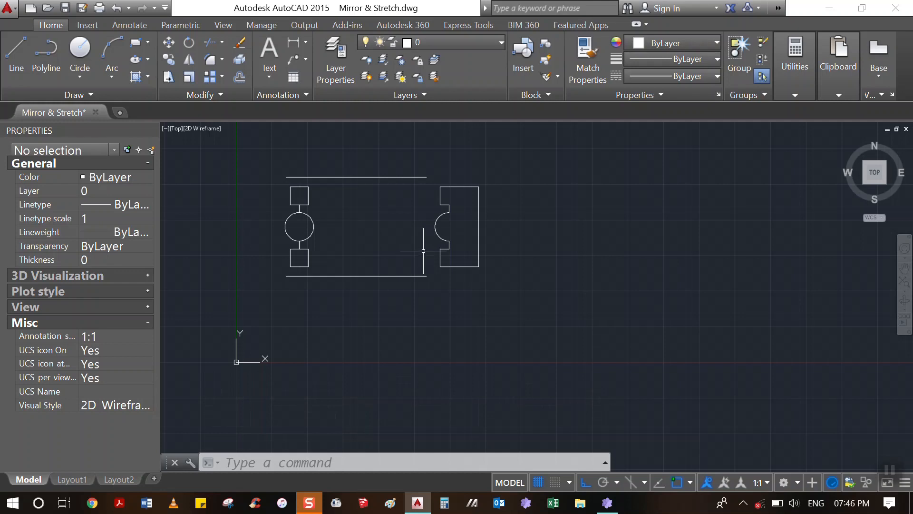
{"action": "left_click", "coordinate": [482, 204]}
{"action": "left_click", "coordinate": [457, 236]}
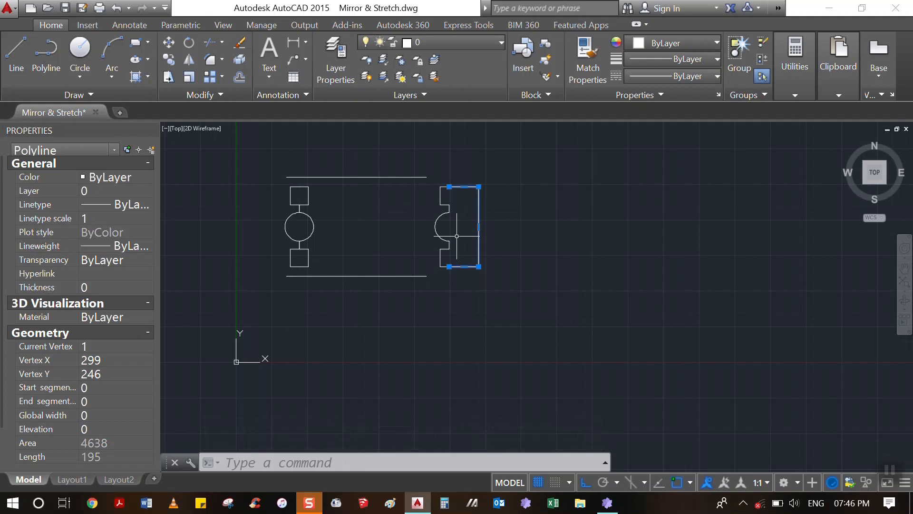
{"action": "key", "text": "Escape"}
{"action": "scroll", "coordinate": [465, 239], "scroll_direction": "up", "scroll_amount": 4}
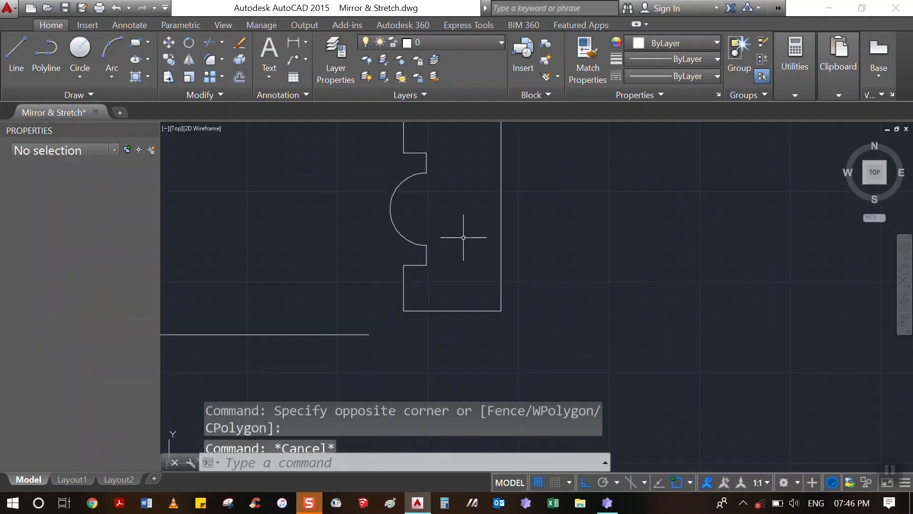
{"action": "key", "text": "Escape"}
{"action": "scroll", "coordinate": [475, 198], "scroll_direction": "down", "scroll_amount": 4}
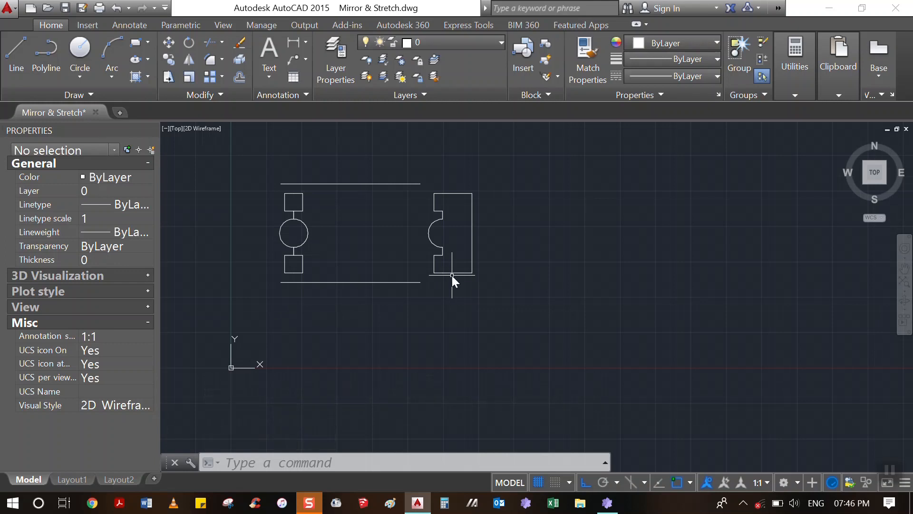
- Stretch the notched shape's straight right edge 50 units to the right, using the edge's midpoint as the base point
{"action": "type", "text": "e"}
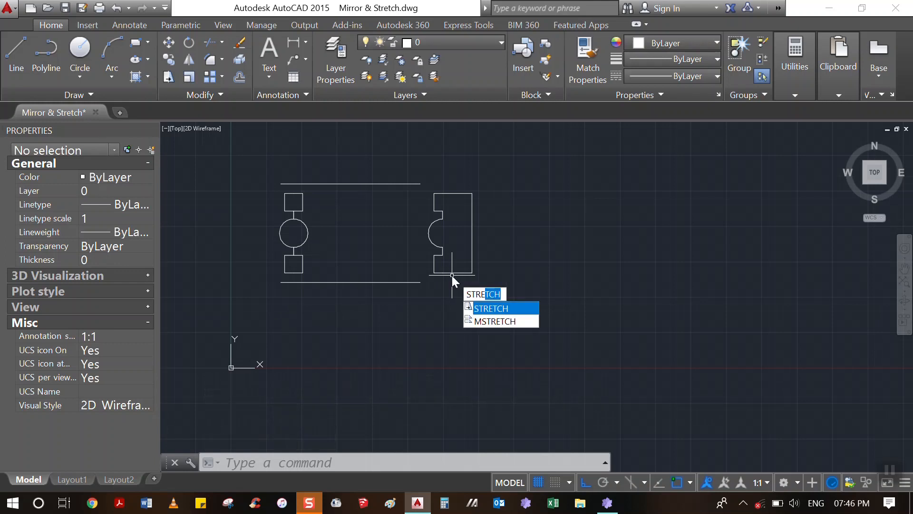
{"action": "key", "text": "Return"}
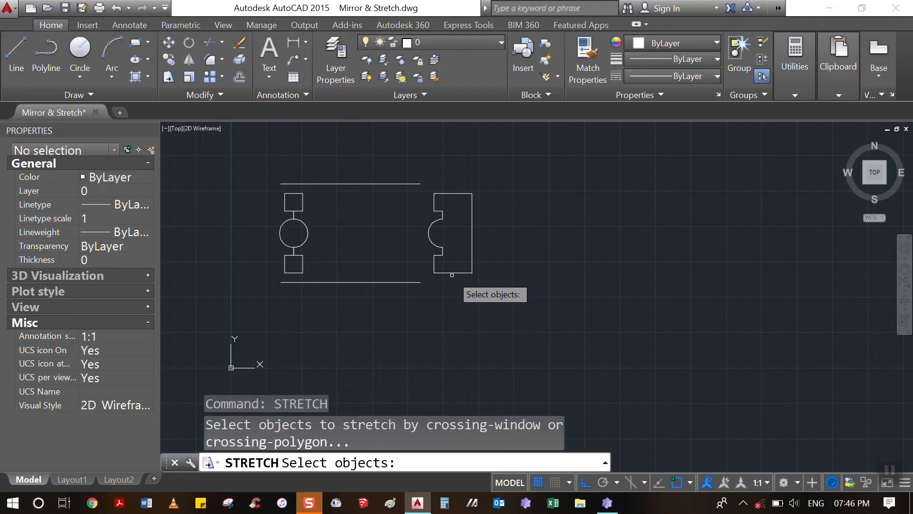
{"action": "scroll", "coordinate": [470, 239], "scroll_direction": "up", "scroll_amount": 2}
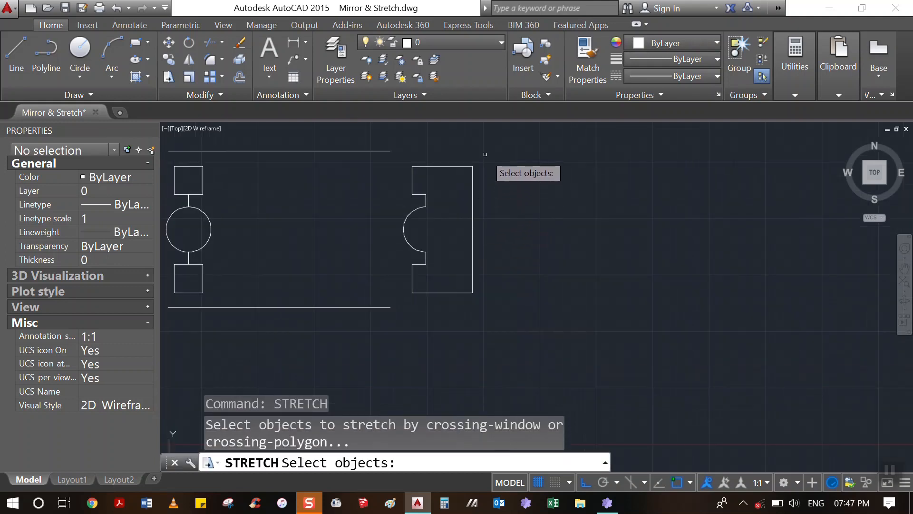
{"action": "left_click", "coordinate": [485, 153]}
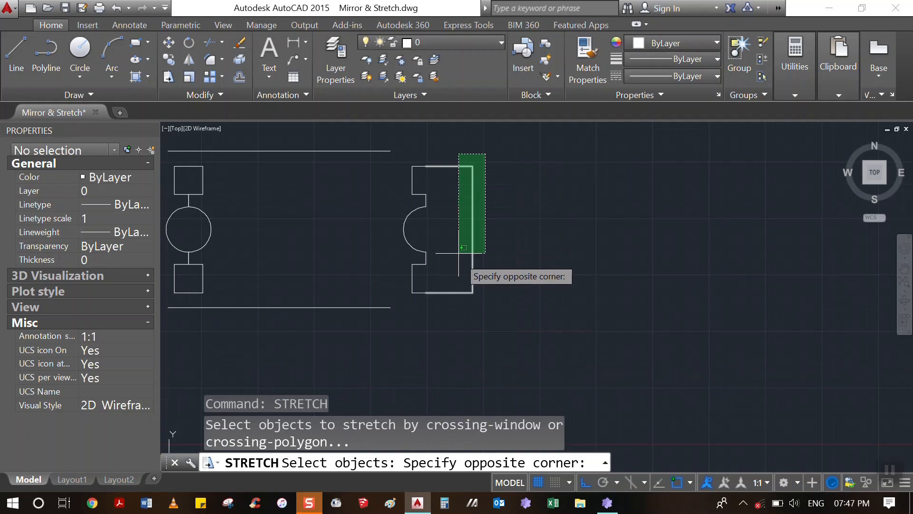
{"action": "left_click", "coordinate": [463, 322]}
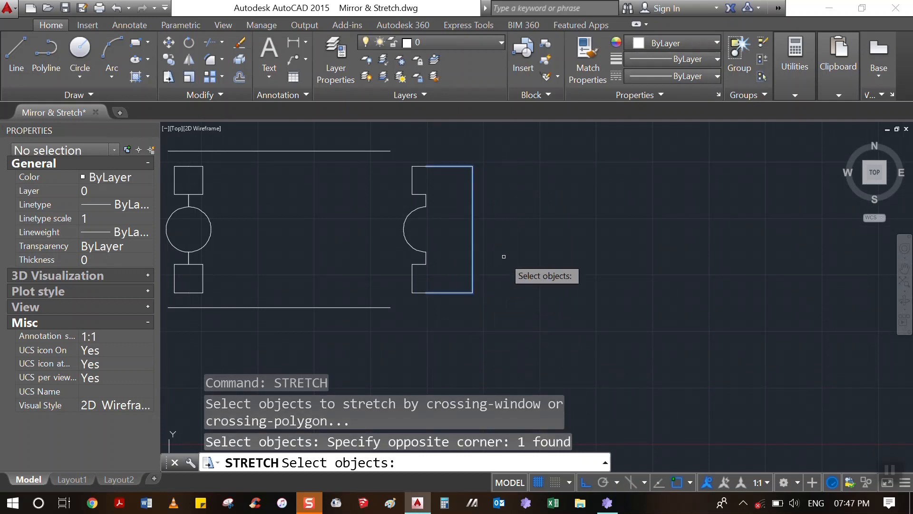
{"action": "key", "text": "Return"}
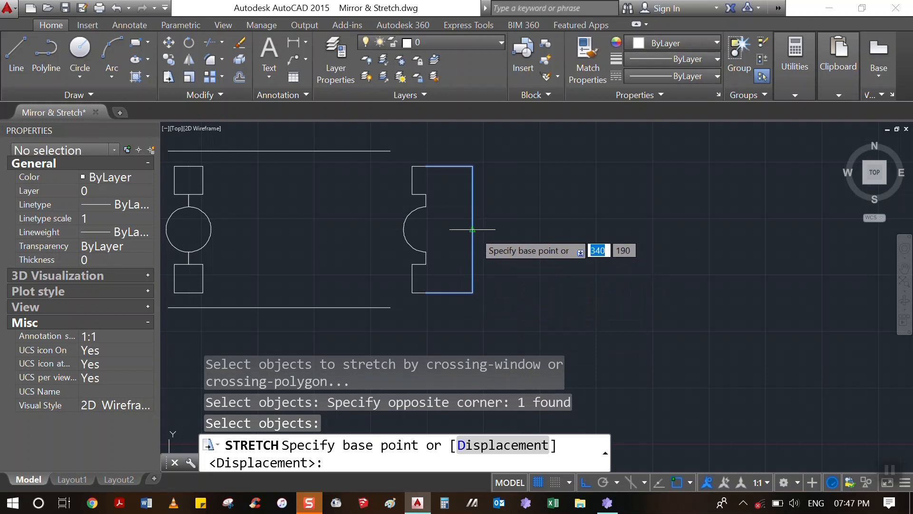
{"action": "left_click", "coordinate": [473, 229]}
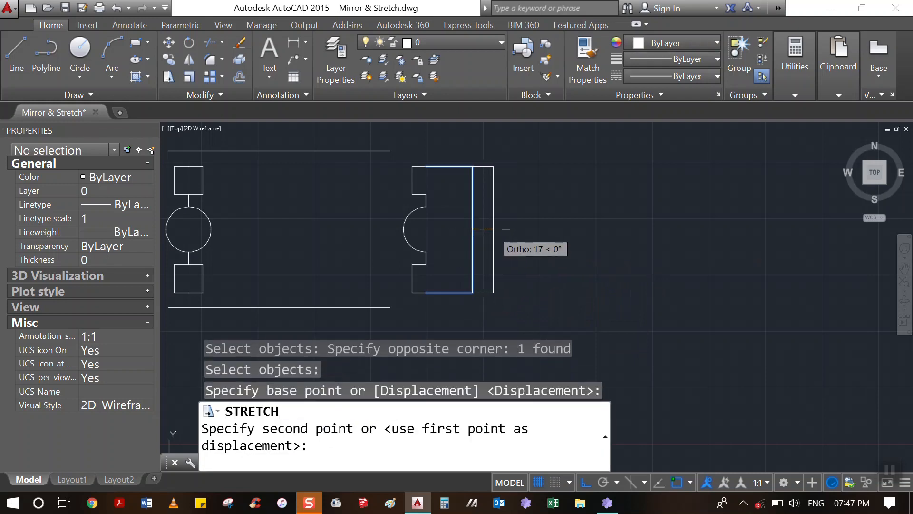
{"action": "type", "text": "50"}
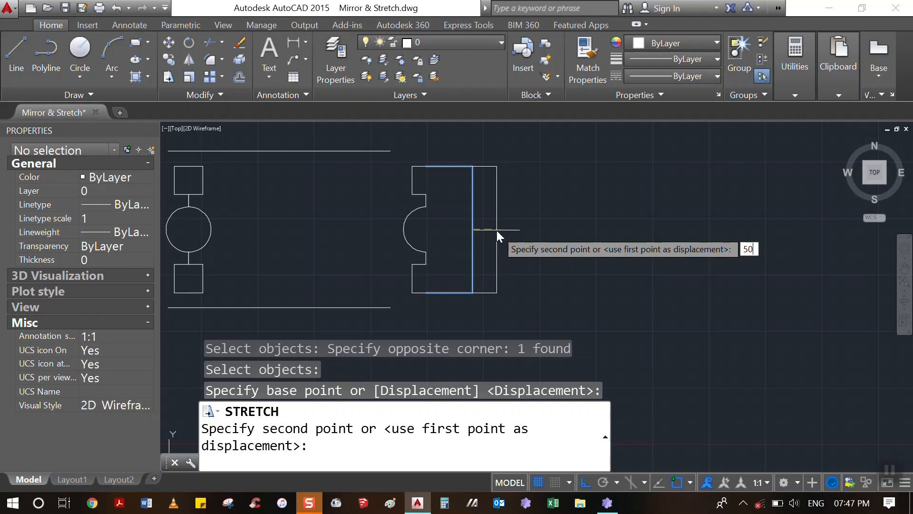
{"action": "key", "text": "Return"}
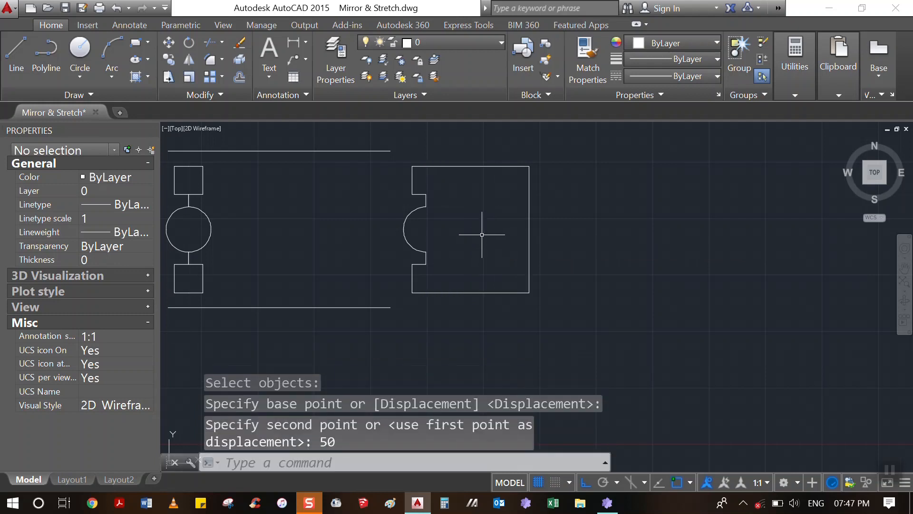
- Examine window versus crossing selection over the notched shape's top edge and clear the selection
{"action": "scroll", "coordinate": [496, 218], "scroll_direction": "down", "scroll_amount": 2}
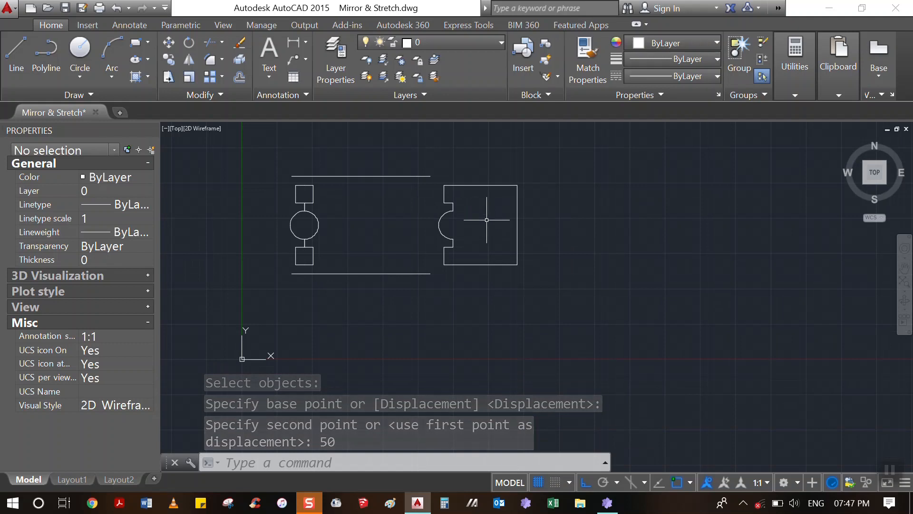
{"action": "scroll", "coordinate": [429, 190], "scroll_direction": "up", "scroll_amount": 2}
{"action": "left_click", "coordinate": [444, 189]}
{"action": "left_click", "coordinate": [613, 212]}
{"action": "left_click", "coordinate": [593, 163]}
{"action": "left_click", "coordinate": [439, 205]}
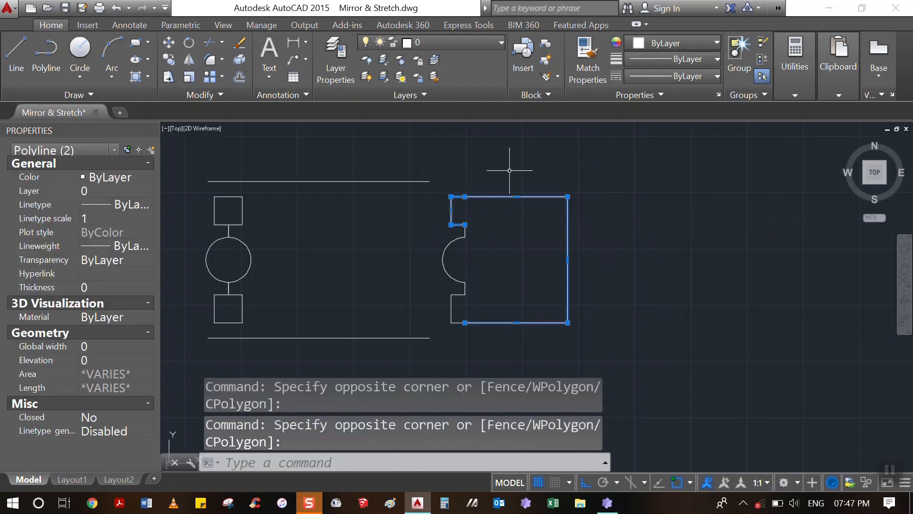
{"action": "key", "text": "Escape"}
{"action": "key", "text": "Escape"}
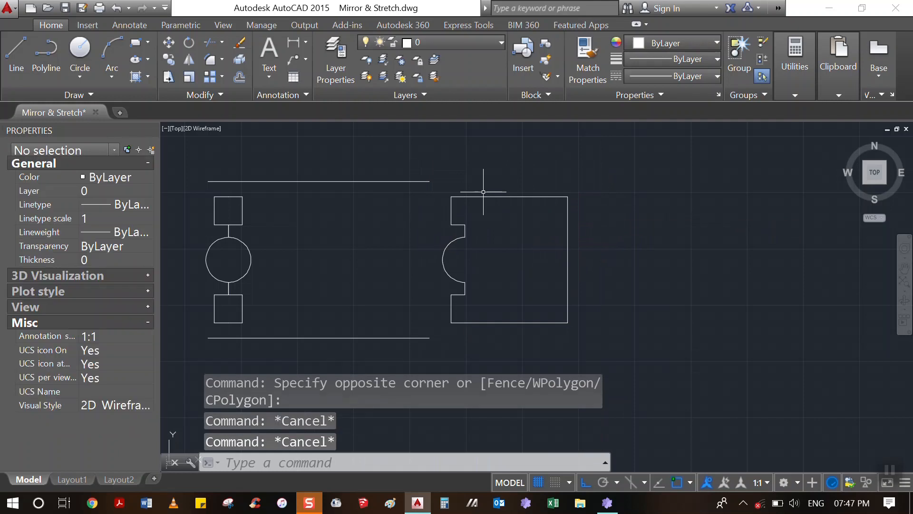
- Stretch the notched shape's top edge 25 units upward, using the edge's midpoint as the base point
{"action": "type", "text": "s"}
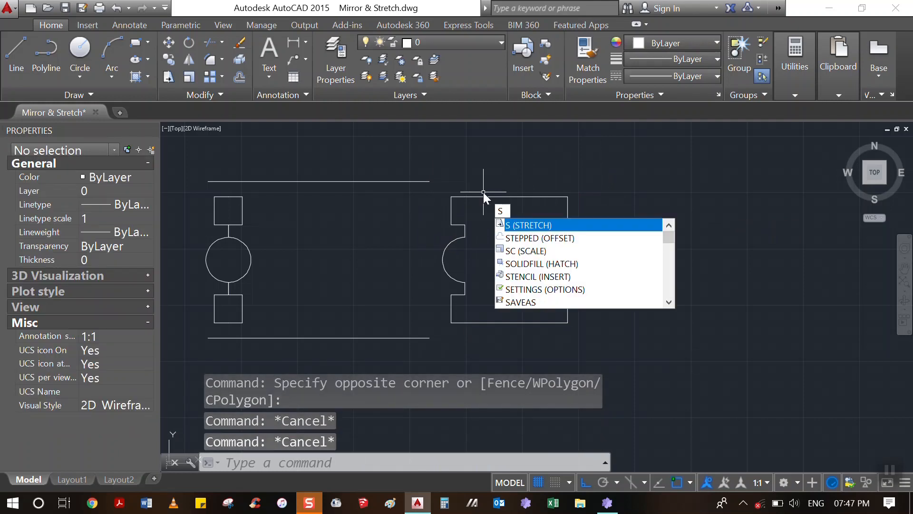
{"action": "key", "text": "Return"}
{"action": "left_click", "coordinate": [561, 167]}
{"action": "left_click", "coordinate": [584, 181]}
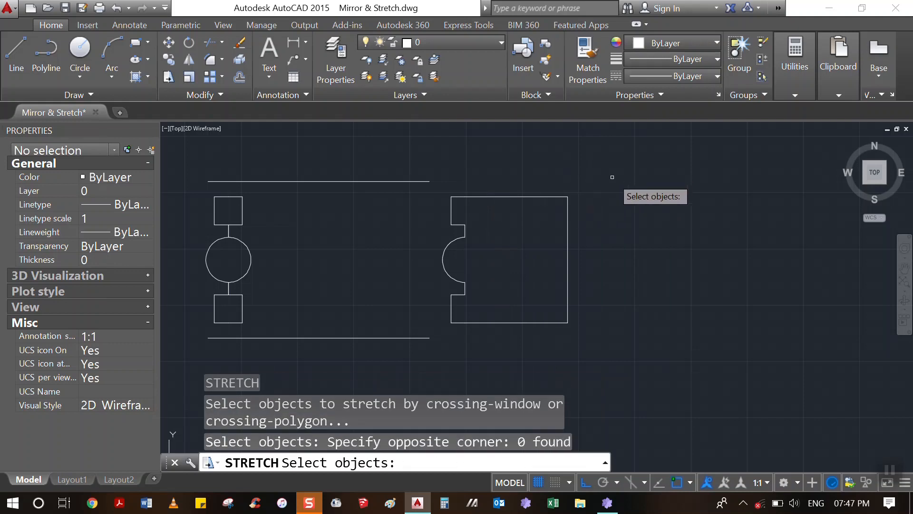
{"action": "left_click", "coordinate": [591, 182]}
{"action": "left_click", "coordinate": [435, 204]}
{"action": "key", "text": "Return"}
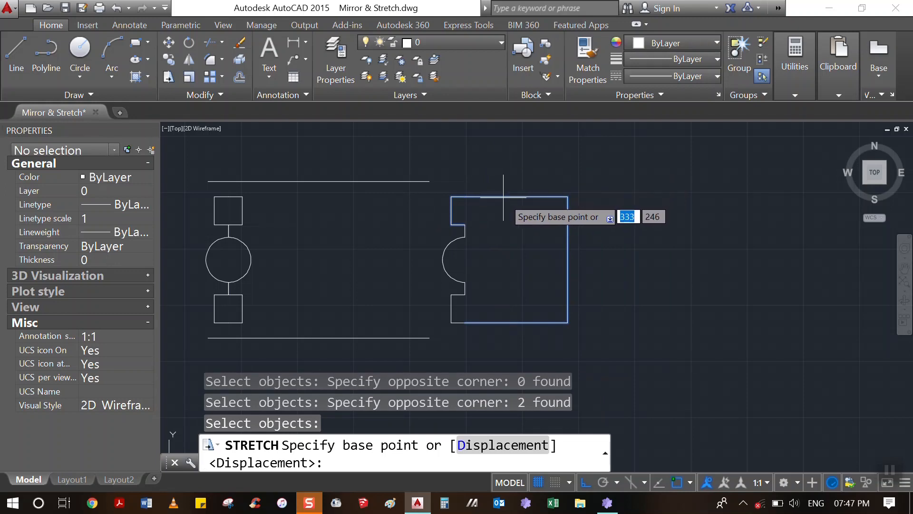
{"action": "left_click", "coordinate": [516, 197]}
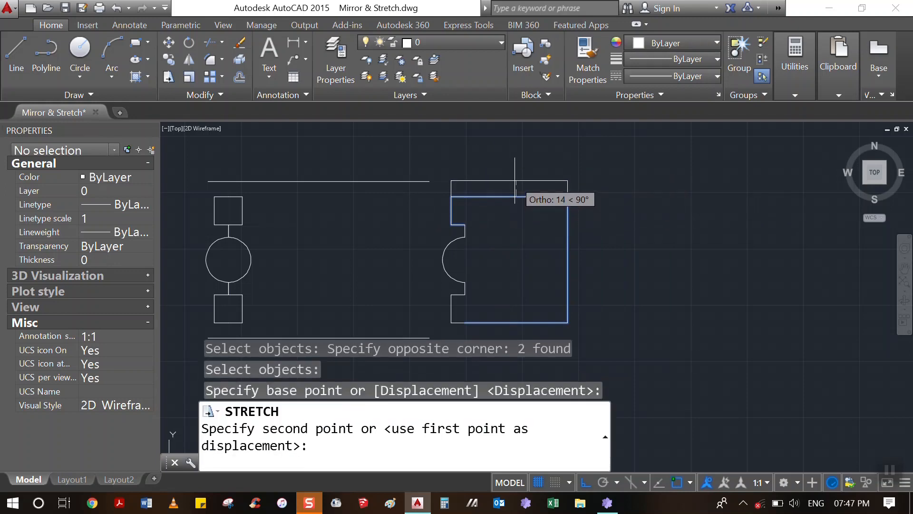
{"action": "type", "text": "25"}
{"action": "key", "text": "Return"}
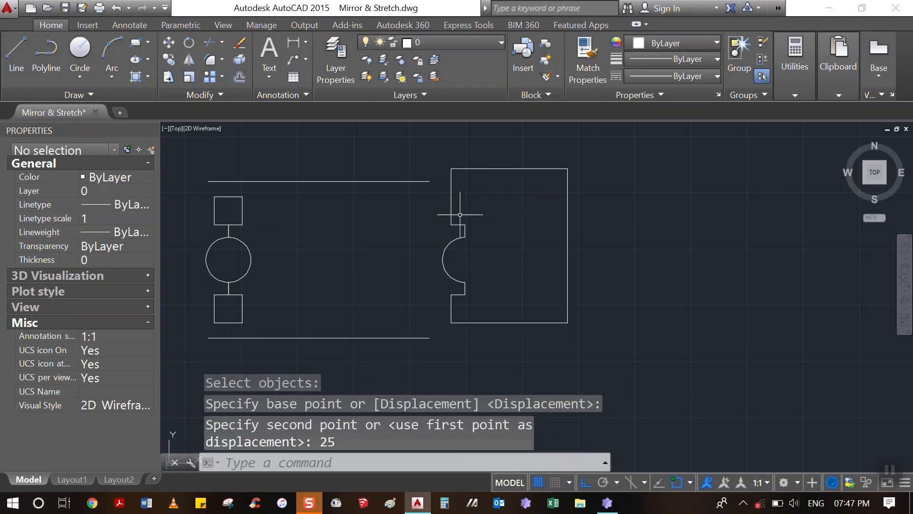
- Examine the short upper neck line and adjoining arc with a crossing selection, and clear the selection
{"action": "scroll", "coordinate": [465, 212], "scroll_direction": "down", "scroll_amount": 1}
{"action": "scroll", "coordinate": [468, 210], "scroll_direction": "up", "scroll_amount": 3}
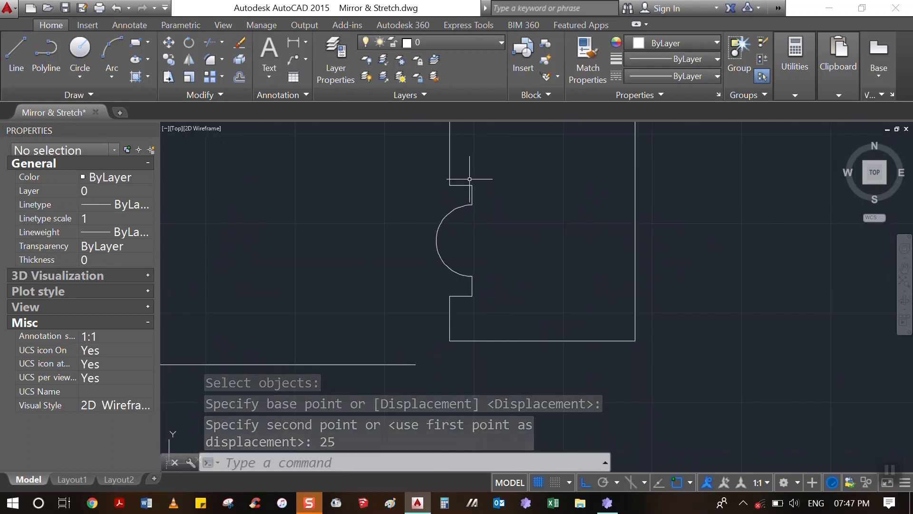
{"action": "left_click", "coordinate": [478, 179]}
{"action": "left_click", "coordinate": [438, 252]}
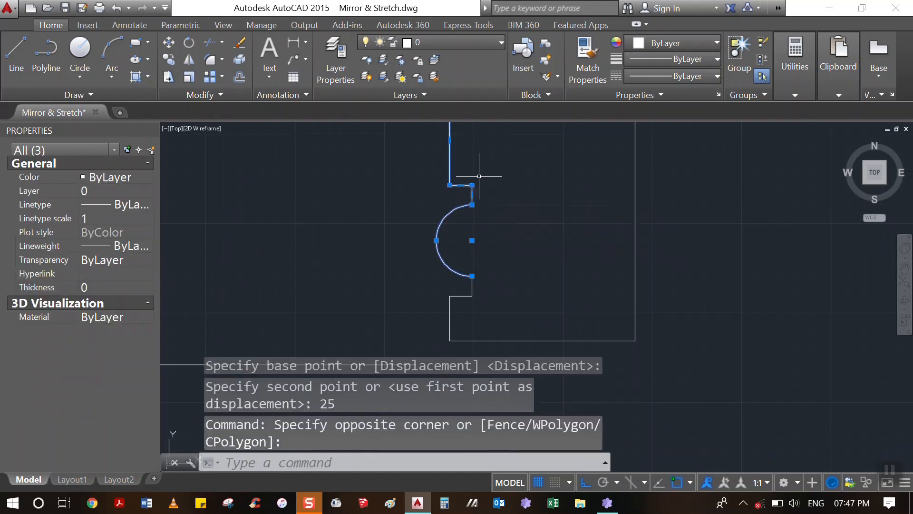
{"action": "key", "text": "Escape"}
{"action": "left_click", "coordinate": [476, 164]}
{"action": "key", "text": "Escape"}
- Stretch the short upper neck line and the arc's upper end about 56 units to the right
{"action": "type", "text": "s"}
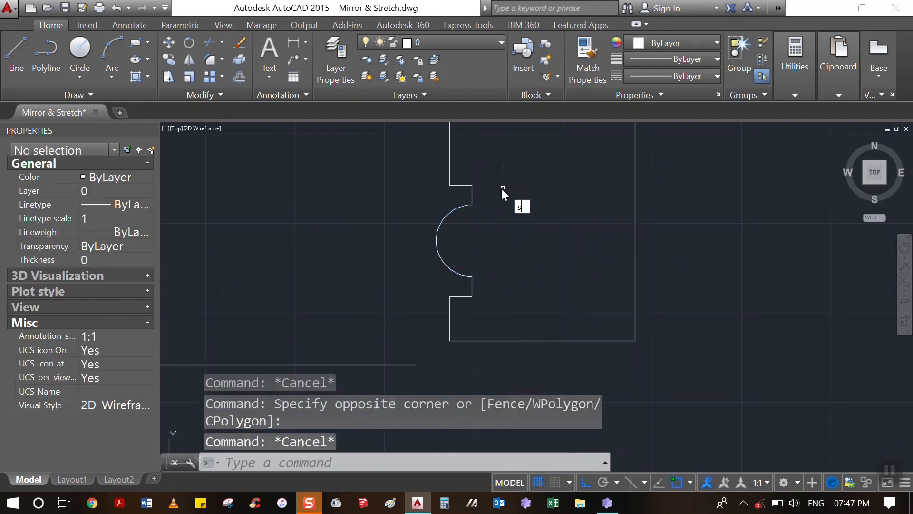
{"action": "key", "text": "Return"}
{"action": "left_click", "coordinate": [483, 169]}
{"action": "left_click", "coordinate": [469, 217]}
{"action": "key", "text": "Return"}
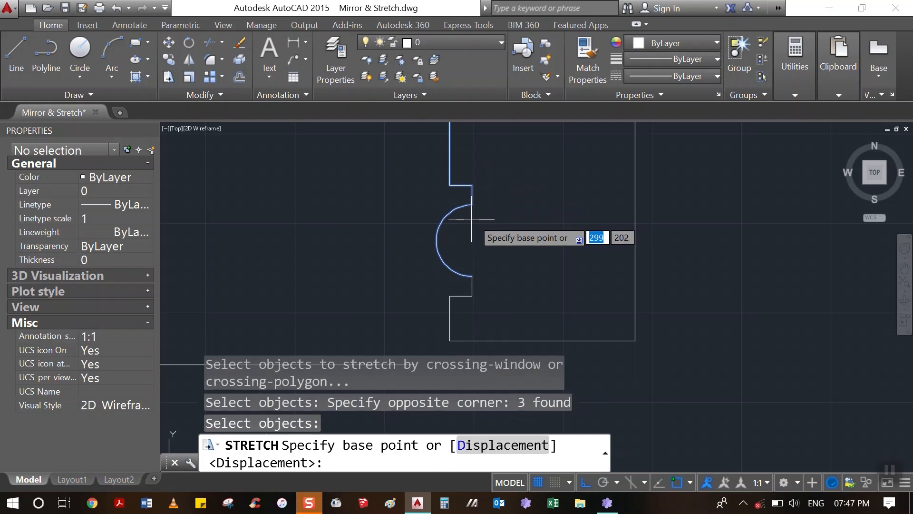
{"action": "left_click", "coordinate": [472, 212]}
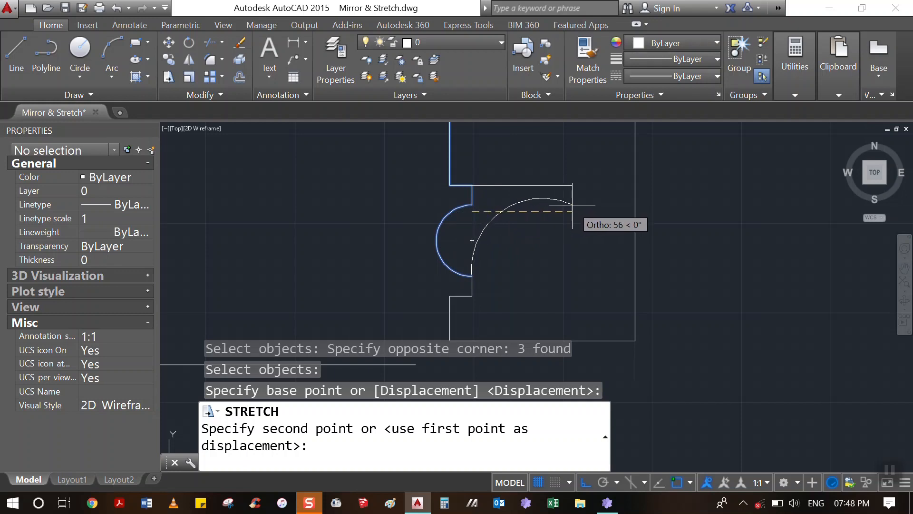
{"action": "left_click", "coordinate": [570, 201]}
{"action": "scroll", "coordinate": [490, 157], "scroll_direction": "down", "scroll_amount": 4}
{"action": "scroll", "coordinate": [500, 193], "scroll_direction": "down", "scroll_amount": 2}
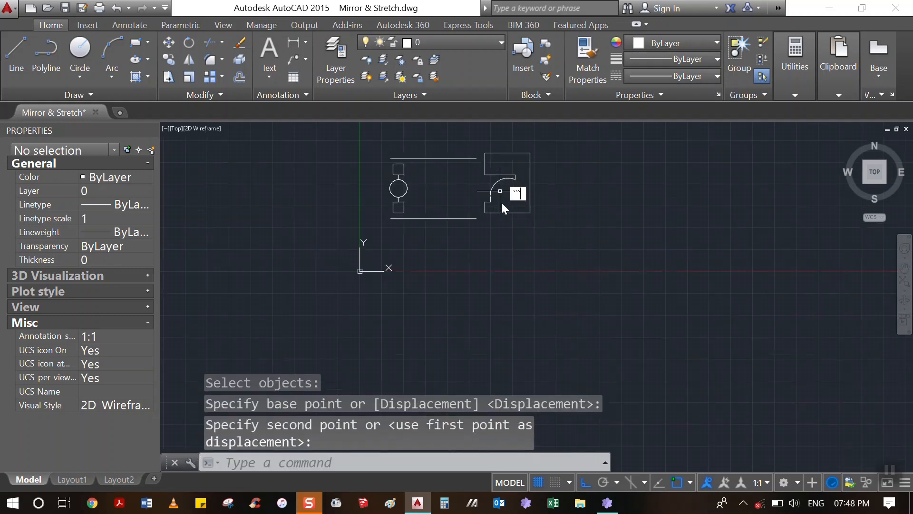
{"action": "key", "text": "Escape"}
{"action": "key", "text": "Escape"}
{"action": "key", "text": "Escape"}
- Examine the lower horizontal line by selecting its right end with a crossing window, and clear the selection
{"action": "scroll", "coordinate": [481, 175], "scroll_direction": "up", "scroll_amount": 2}
{"action": "scroll", "coordinate": [480, 240], "scroll_direction": "up", "scroll_amount": 3}
{"action": "left_click", "coordinate": [479, 241]}
{"action": "left_click", "coordinate": [418, 282]}
{"action": "scroll", "coordinate": [434, 255], "scroll_direction": "down", "scroll_amount": 4}
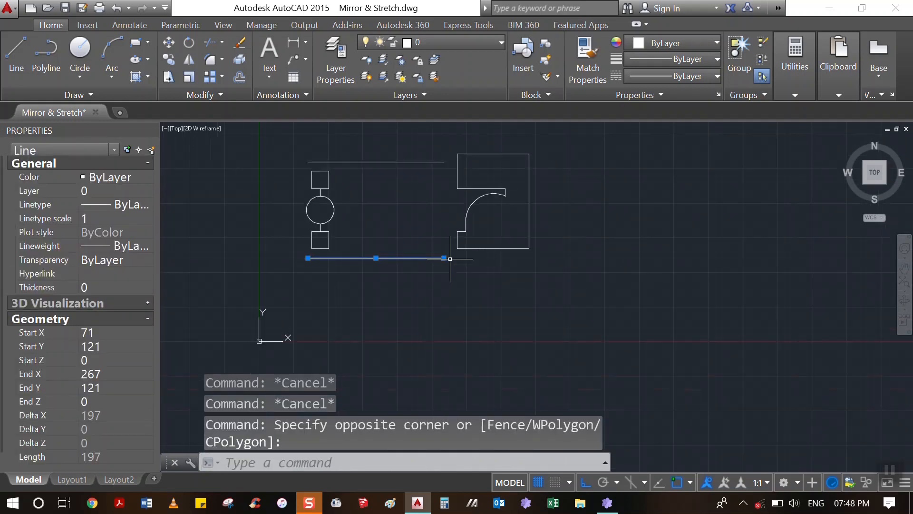
{"action": "scroll", "coordinate": [450, 259], "scroll_direction": "up", "scroll_amount": 4}
{"action": "key", "text": "Escape"}
{"action": "key", "text": "Escape"}
- Stretch the lower horizontal line's right end 100 units to the right, using its right endpoint as the base point
{"action": "type", "text": "s"}
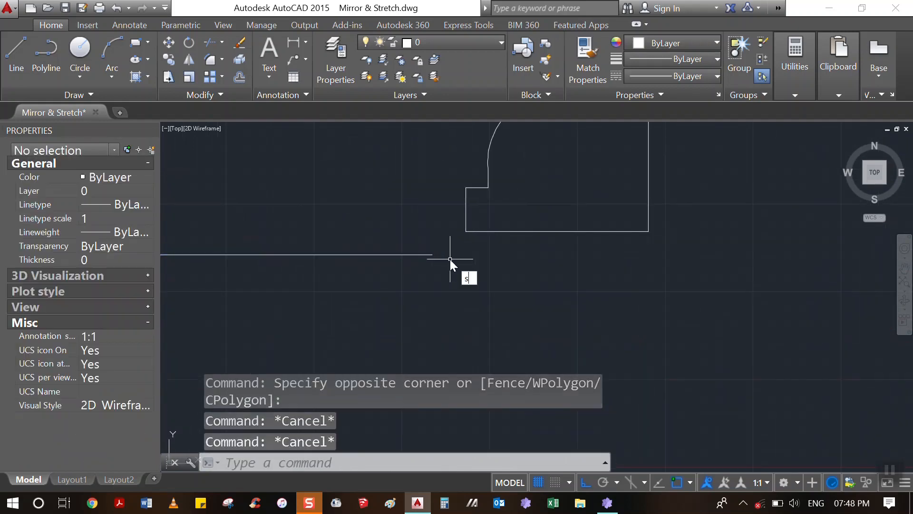
{"action": "key", "text": "Return"}
{"action": "left_click", "coordinate": [428, 230]}
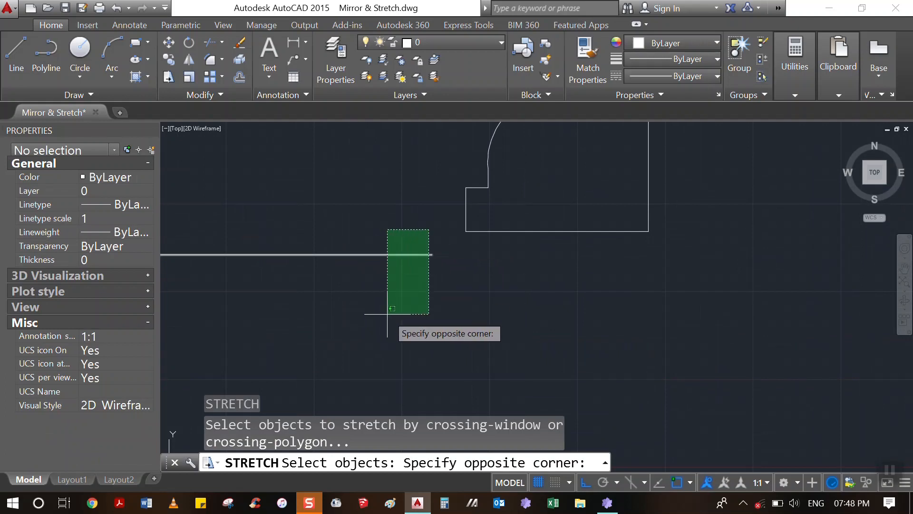
{"action": "left_click", "coordinate": [433, 239]}
{"action": "left_click", "coordinate": [448, 231]}
{"action": "left_click", "coordinate": [377, 320]}
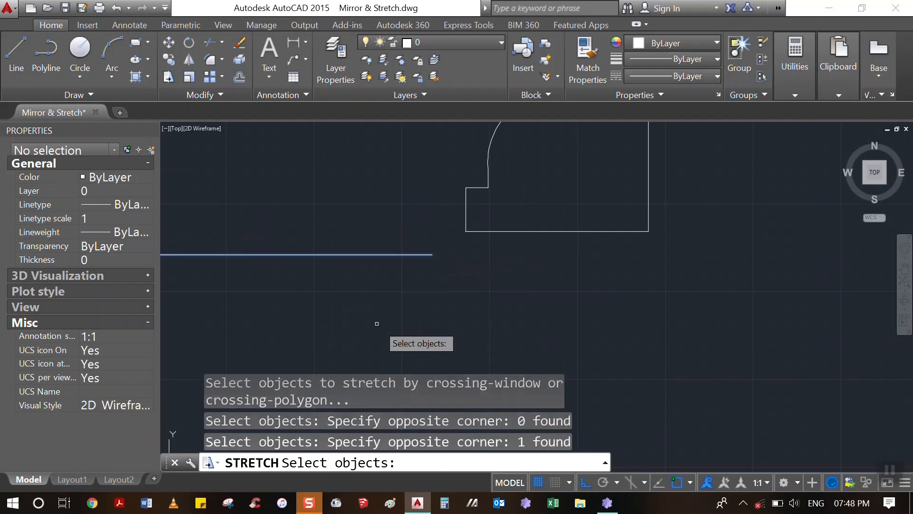
{"action": "scroll", "coordinate": [428, 290], "scroll_direction": "down", "scroll_amount": 5}
{"action": "scroll", "coordinate": [453, 278], "scroll_direction": "up", "scroll_amount": 2}
{"action": "key", "text": "Return"}
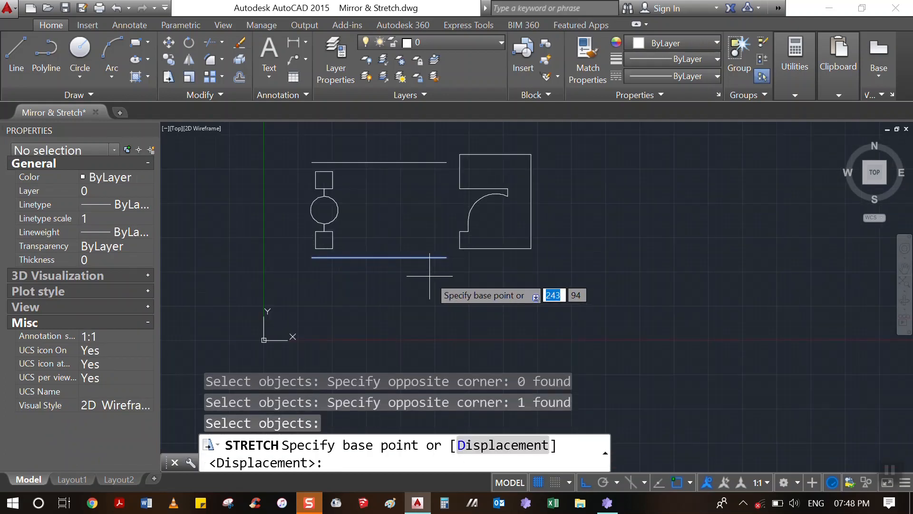
{"action": "left_click", "coordinate": [446, 258]}
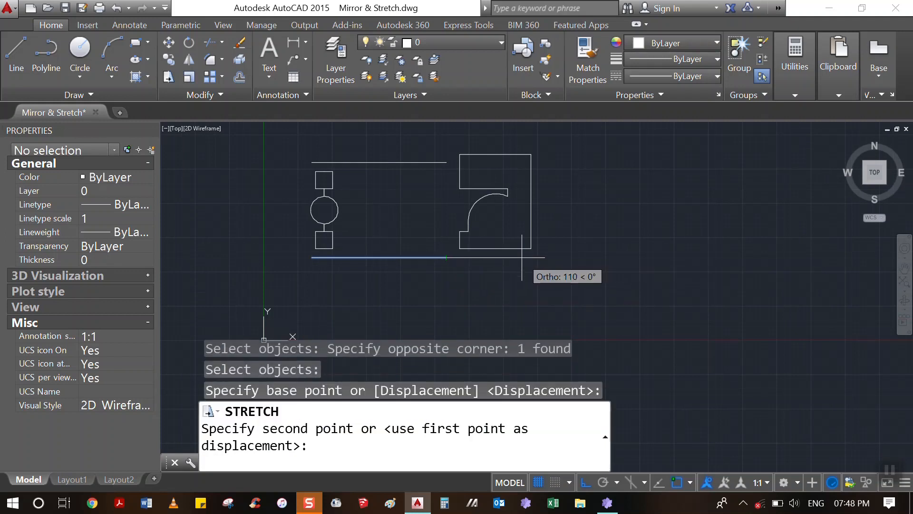
{"action": "type", "text": "100"}
{"action": "key", "text": "Return"}
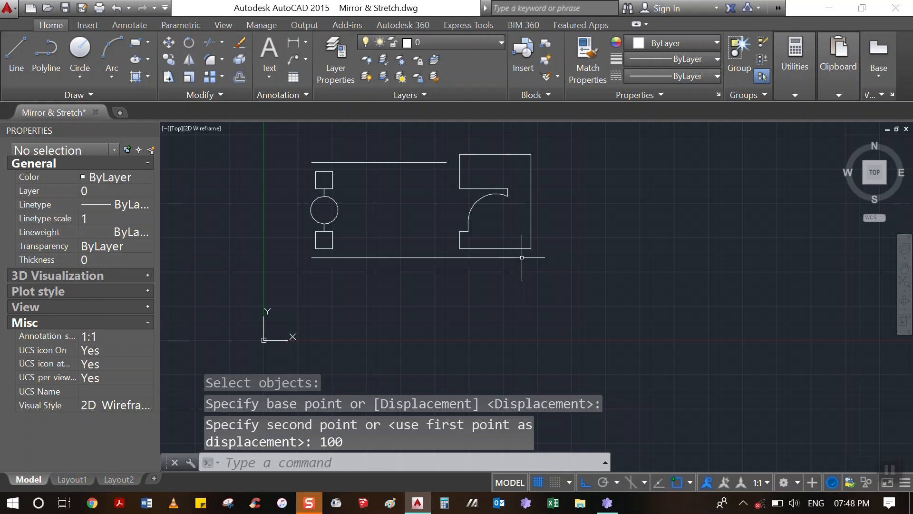
{"action": "scroll", "coordinate": [419, 214], "scroll_direction": "down", "scroll_amount": 2}
{"action": "scroll", "coordinate": [435, 194], "scroll_direction": "up", "scroll_amount": 6}
{"action": "scroll", "coordinate": [442, 202], "scroll_direction": "down", "scroll_amount": 4}
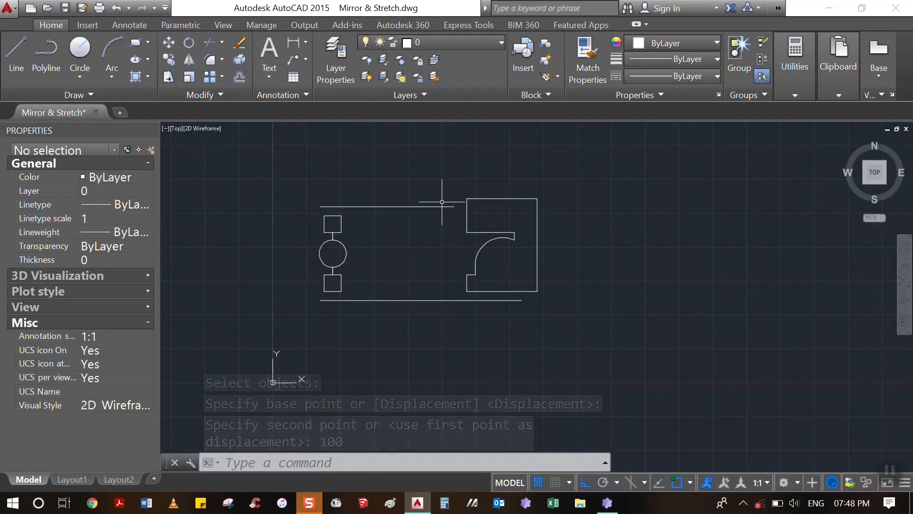